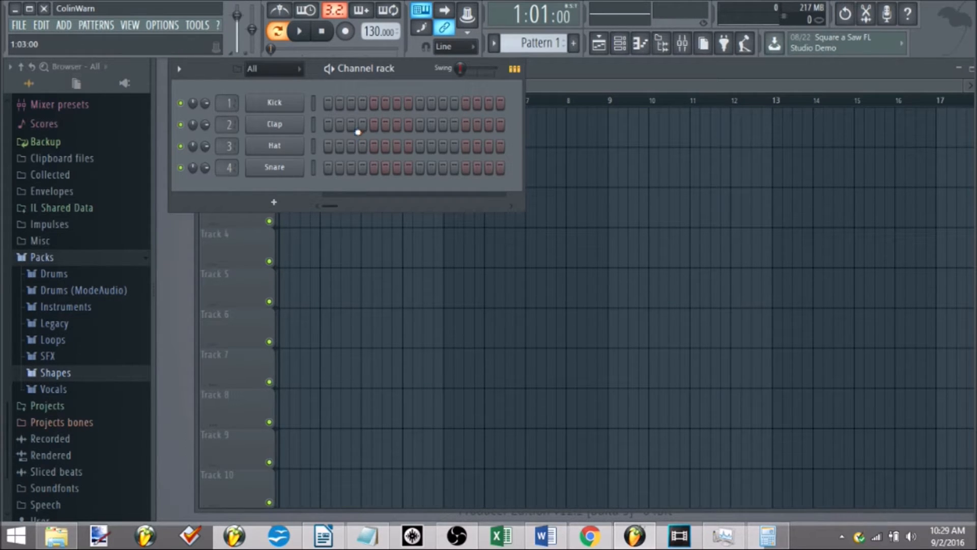
Step: Add a 3x Osc synth channel to the channel rack
click(63, 25)
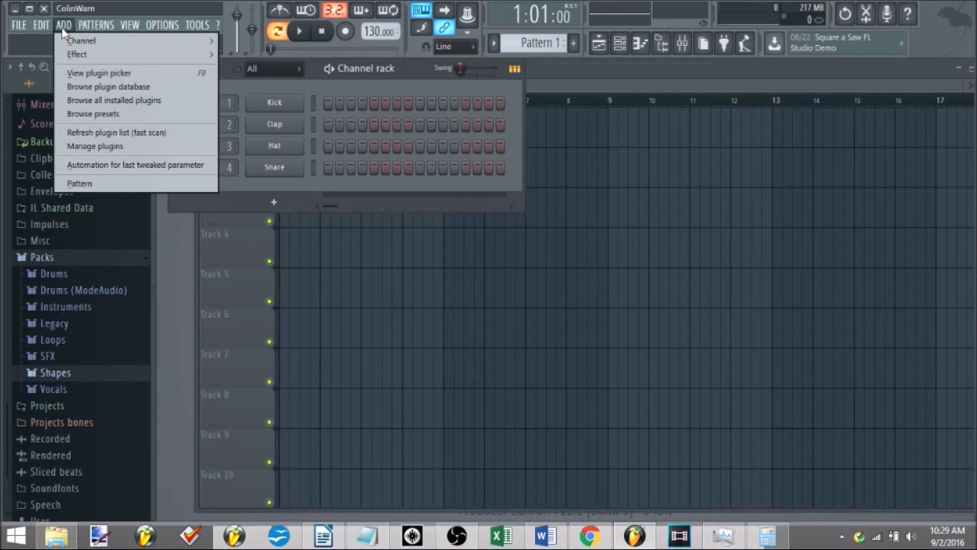
mouse_move(81, 40)
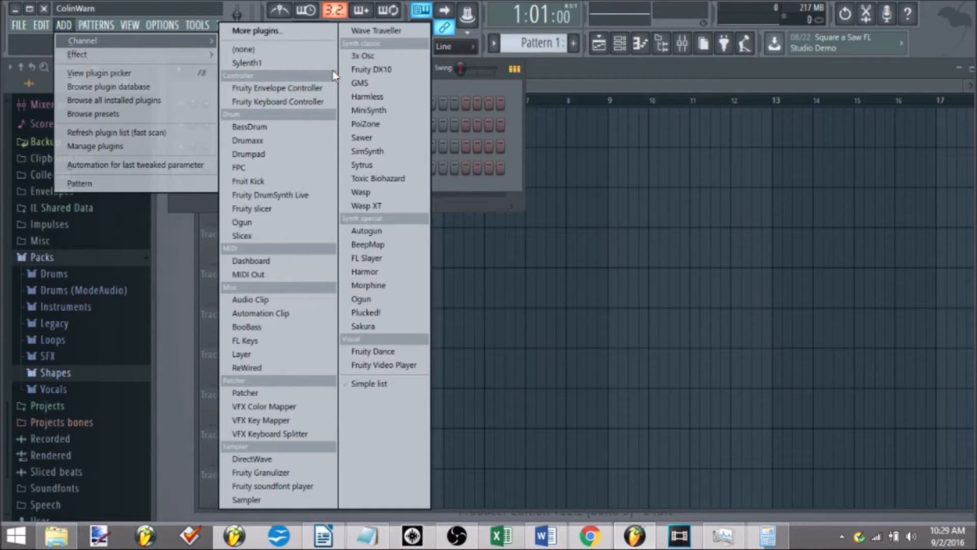
click(360, 60)
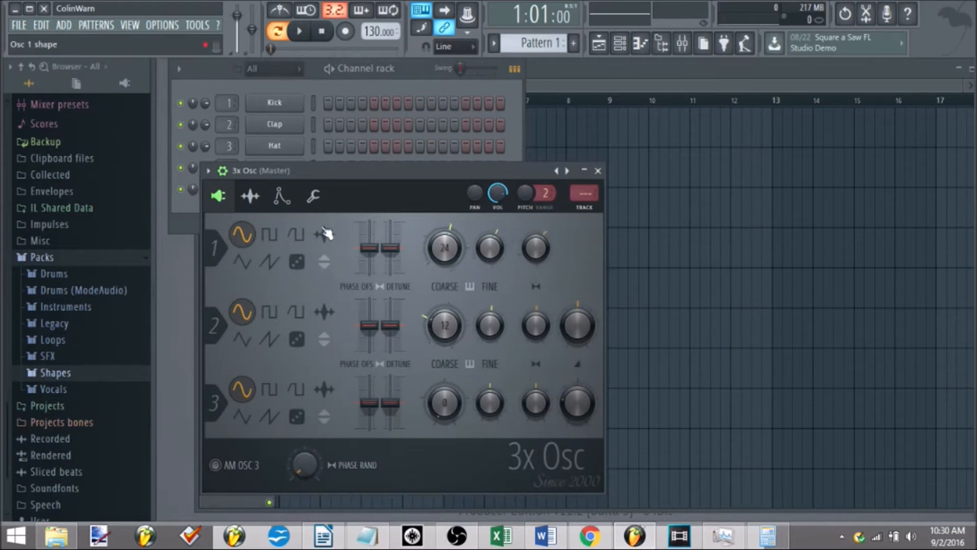
Step: Set oscillator 1 to the noise waveform and turn the levels of oscillators 2 and 3 down to 0%
click(300, 261)
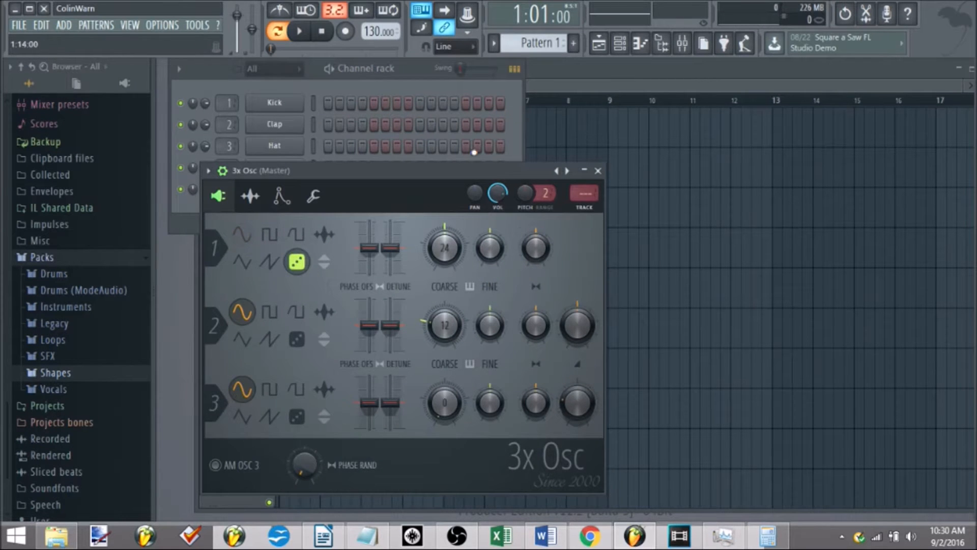
click(243, 235)
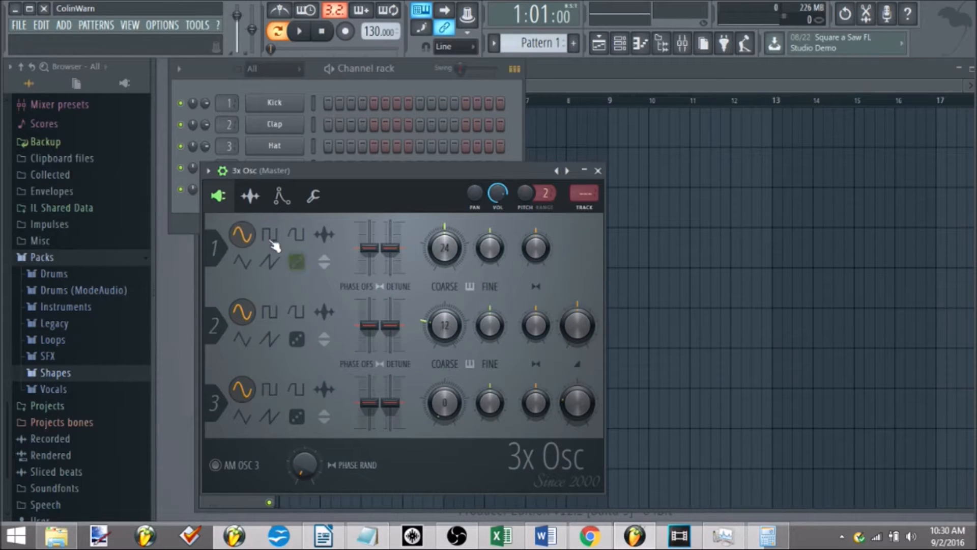
click(299, 262)
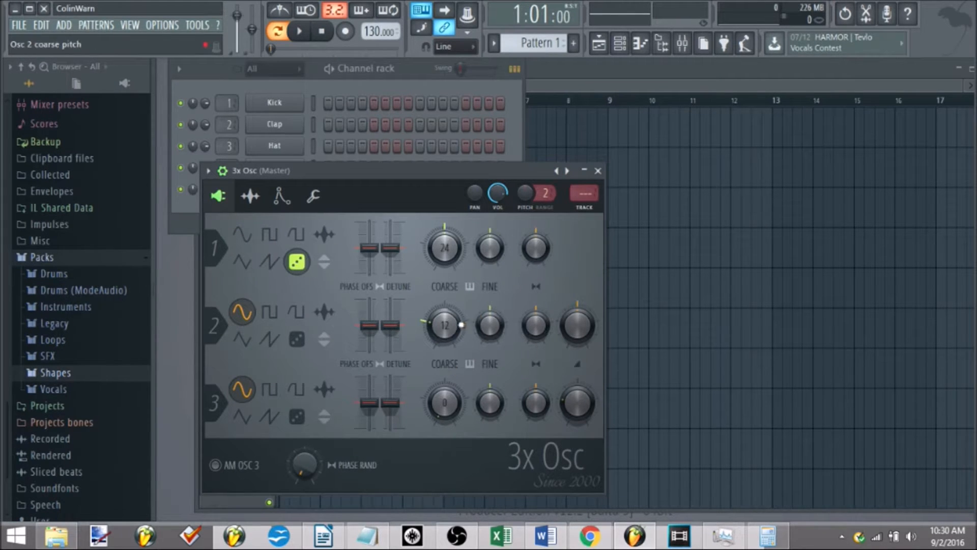
drag(556, 322, 597, 334)
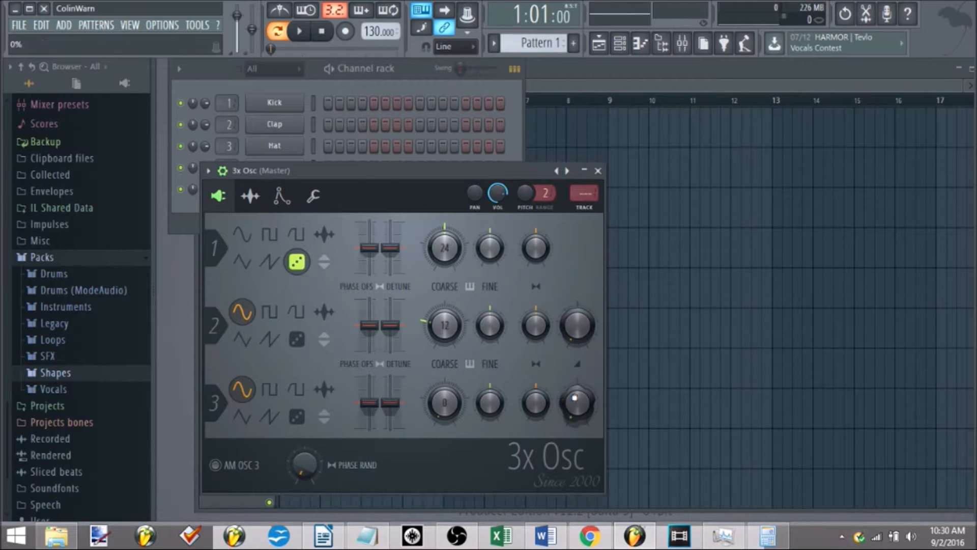
Step: Bring the channel rack forward and open the piano roll of the 3x Osc channel
click(508, 110)
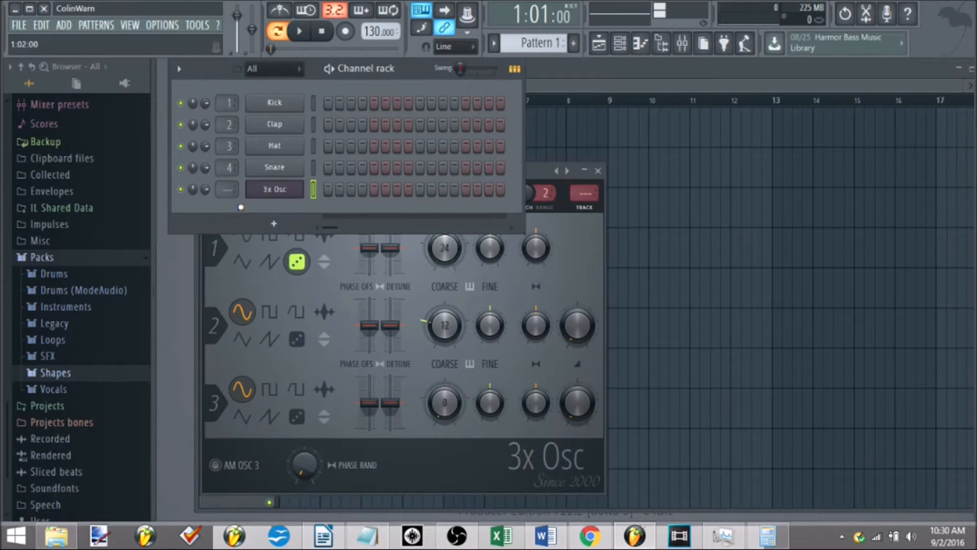
drag(205, 191, 206, 204)
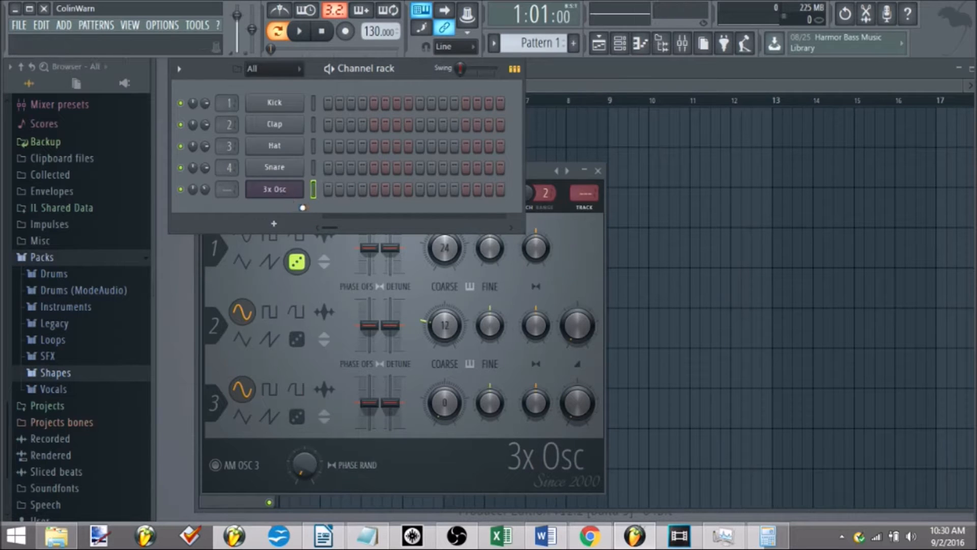
right_click(301, 189)
click(339, 186)
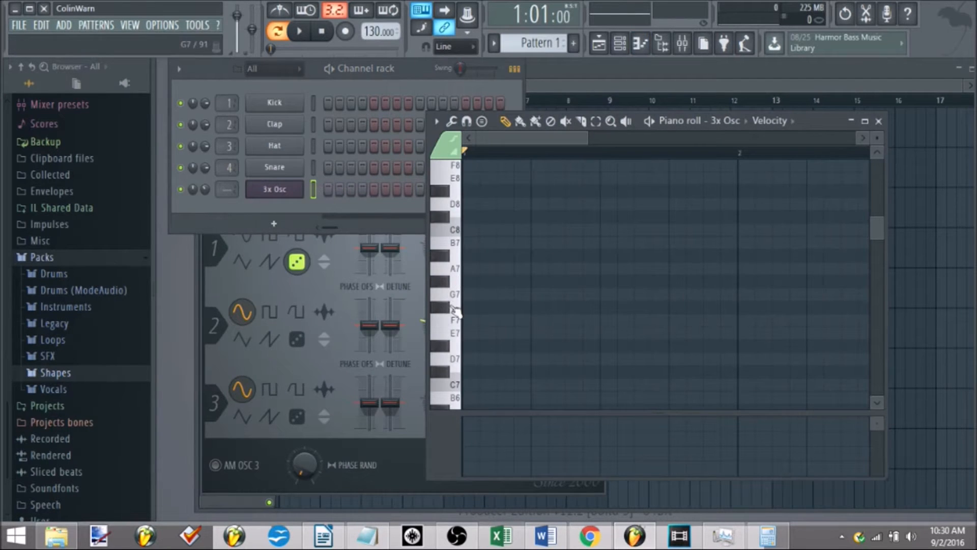
Step: Draw a one-bar D#8 note at the start of the piano roll
click(480, 189)
right_click(492, 192)
scroll(502, 203, up, 3)
mouse_move(473, 202)
mouse_down()
mouse_move(431, 198)
mouse_move(448, 194)
mouse_up()
right_click(470, 194)
scroll(532, 249, up, 3)
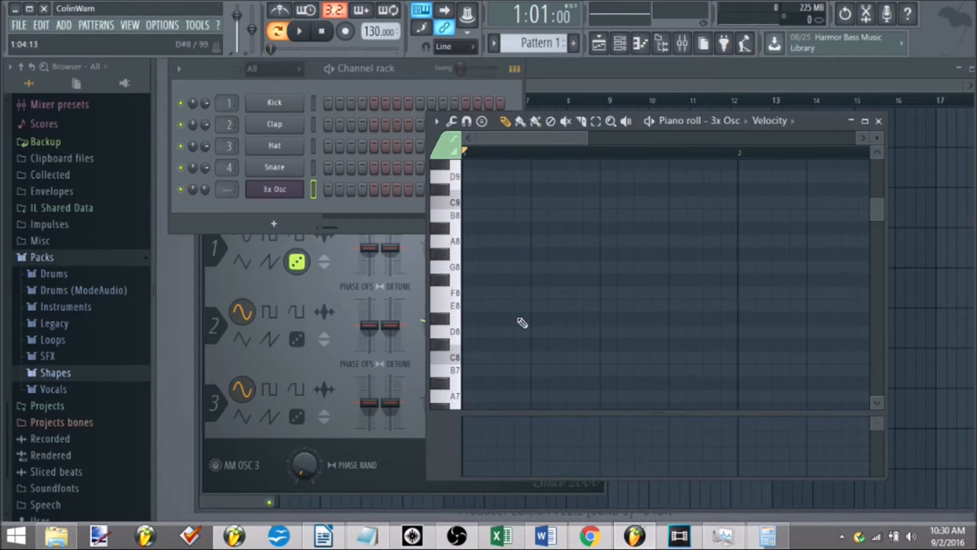
click(495, 314)
drag(498, 320, 737, 319)
Step: Play back the noise note, stop playback and close the piano roll
click(305, 35)
click(305, 35)
click(321, 36)
click(299, 32)
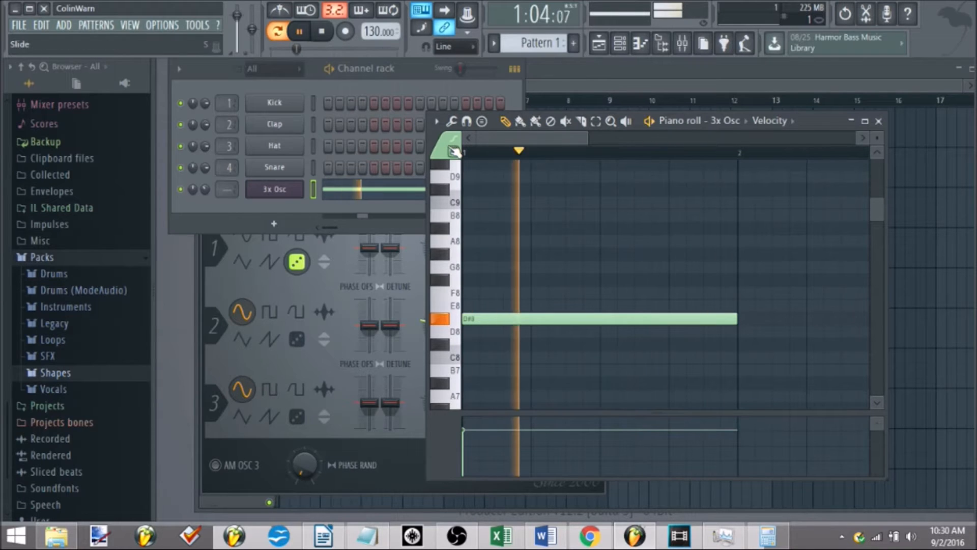
key(space)
click(879, 122)
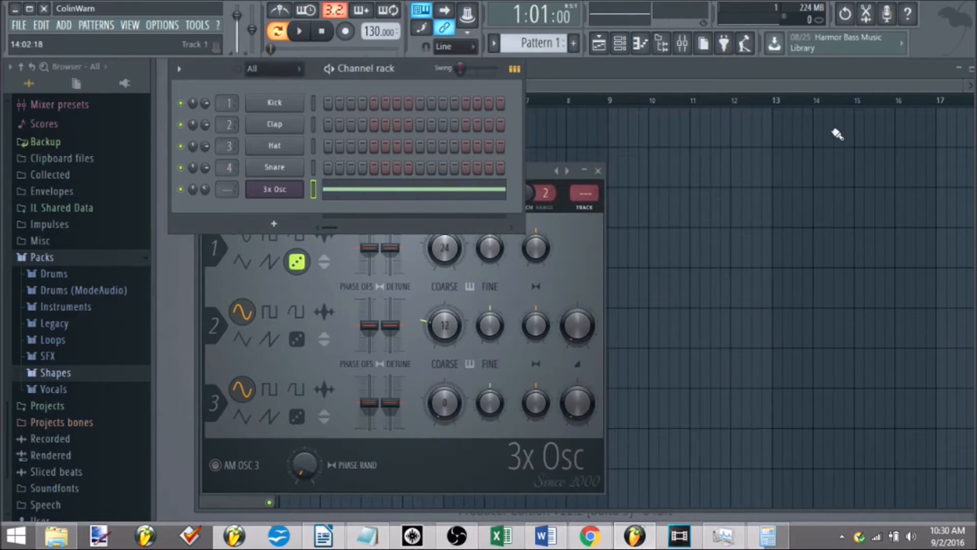
Step: Narrow the Playlist window from its track-header side so the channel rack and synth stay visible beside it
click(687, 147)
click(194, 211)
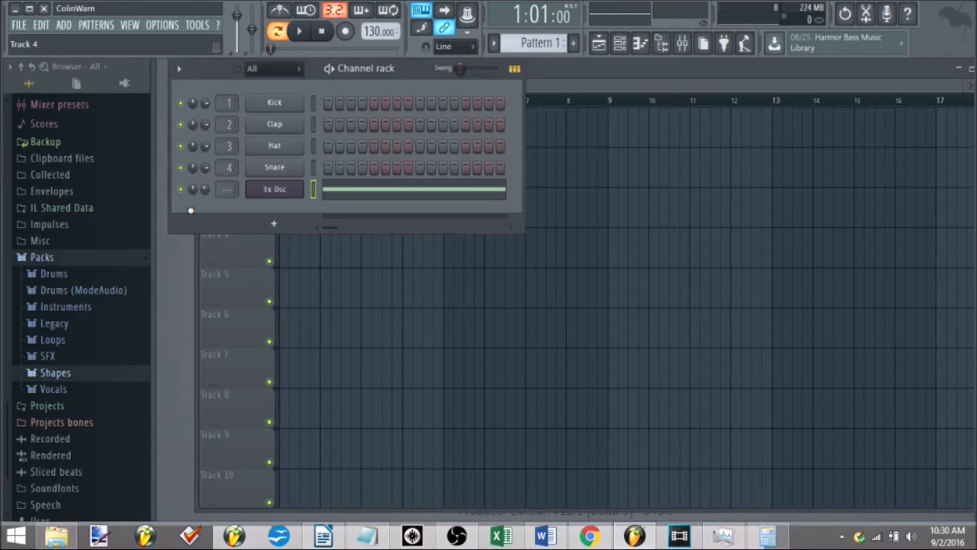
click(640, 177)
drag(208, 165, 517, 146)
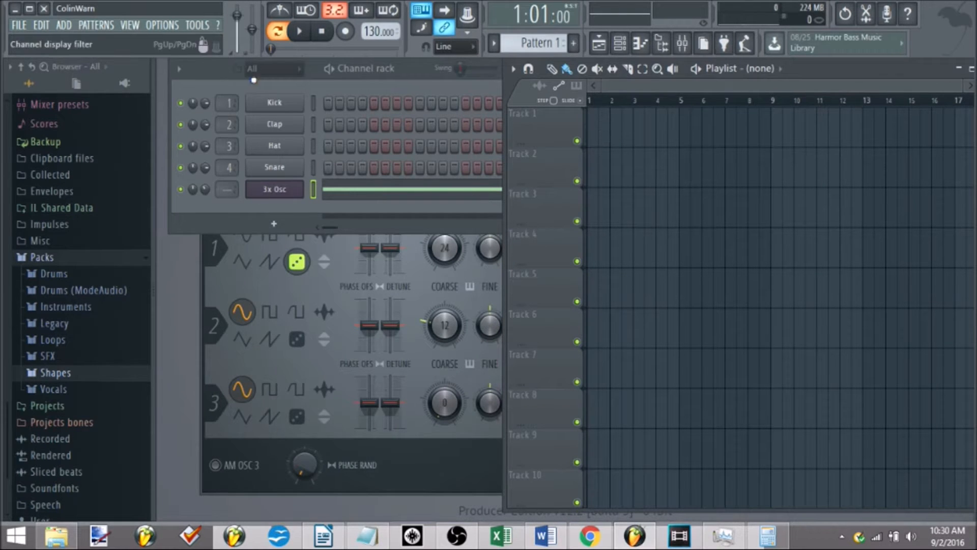
Step: Place Pattern 1 four times in a row on Track 1 of the Playlist, filling bars 1 to 4
click(603, 130)
scroll(611, 133, up, 5)
mouse_move(684, 130)
mouse_down()
mouse_move(713, 142)
mouse_move(831, 148)
mouse_up()
scroll(758, 143, down, 5)
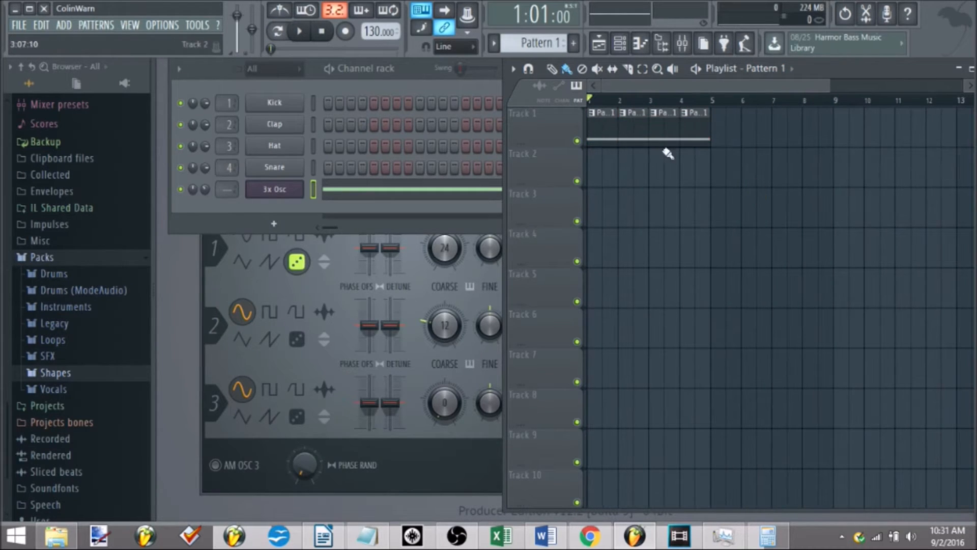
Step: Rename the 3x Osc channel "Air" and give it a yellow color
right_click(281, 198)
click(315, 208)
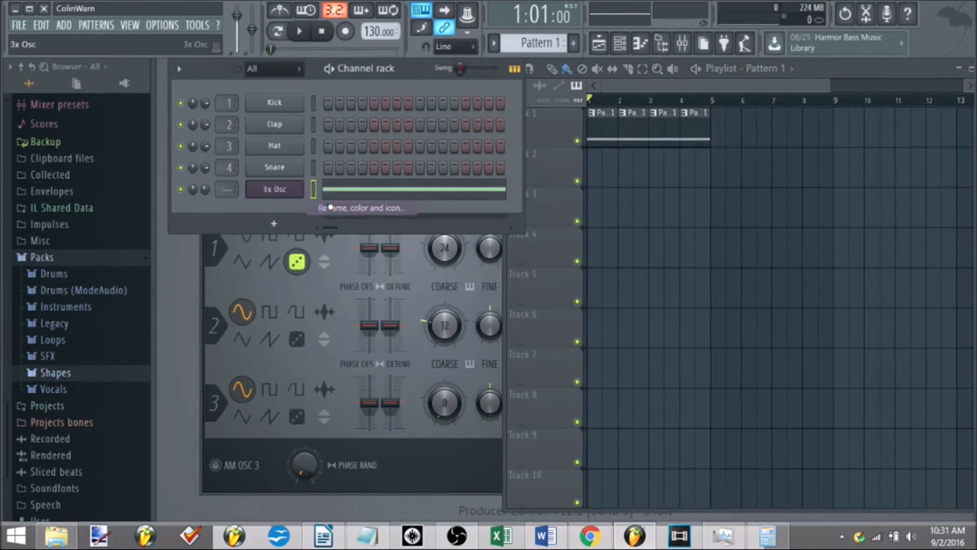
text(Air)
click(333, 198)
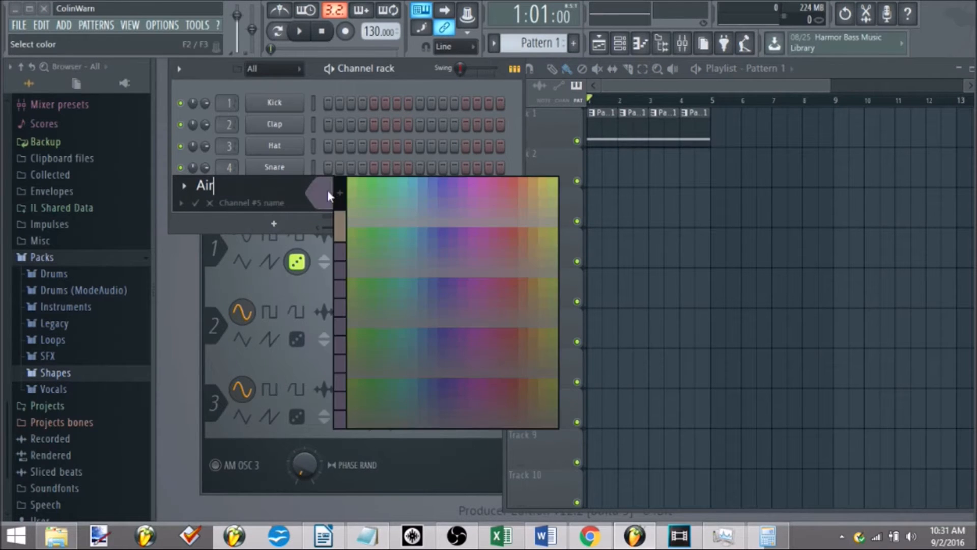
click(310, 206)
key(Return)
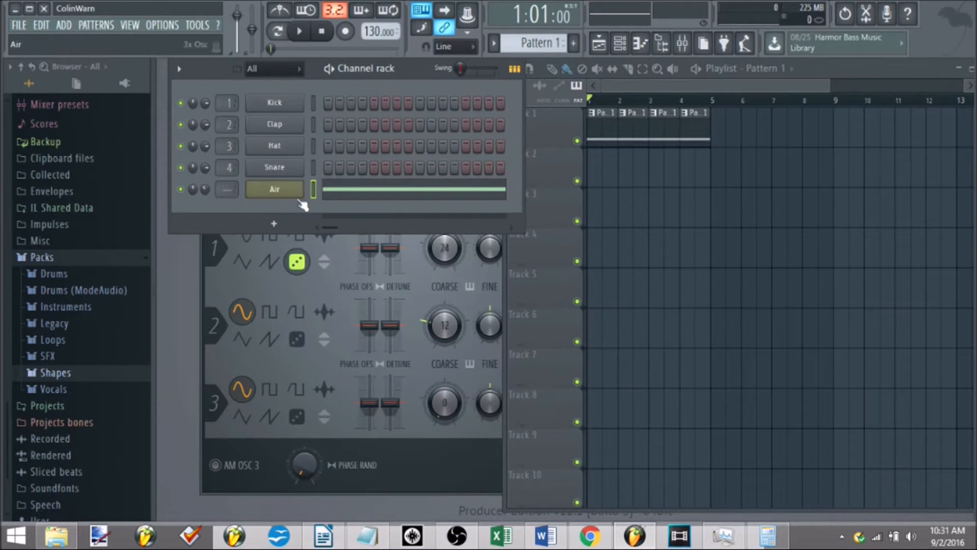
Step: Open the mixer and route the Air channel to mixer track 5
click(684, 47)
click(684, 49)
click(683, 49)
drag(395, 167, 387, 268)
right_click(315, 317)
mouse_move(390, 309)
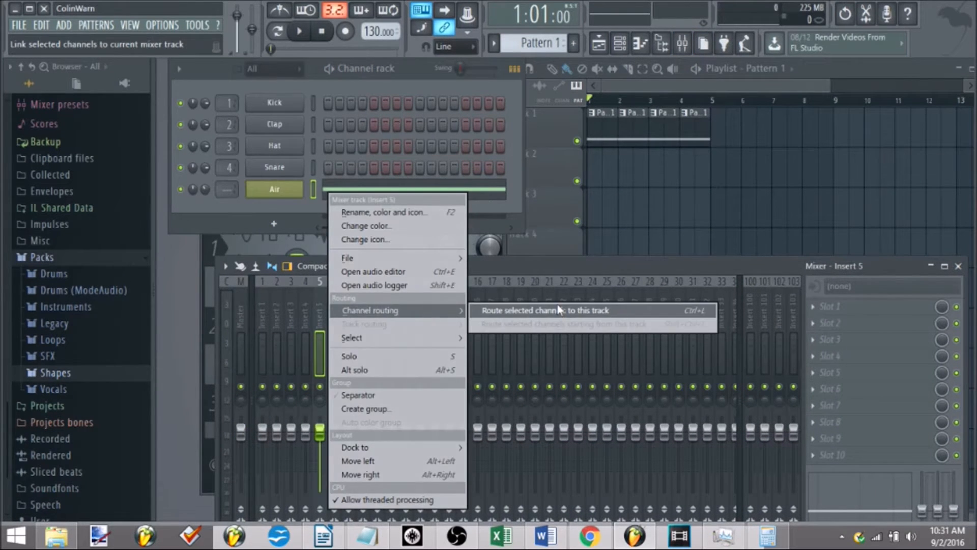
click(557, 310)
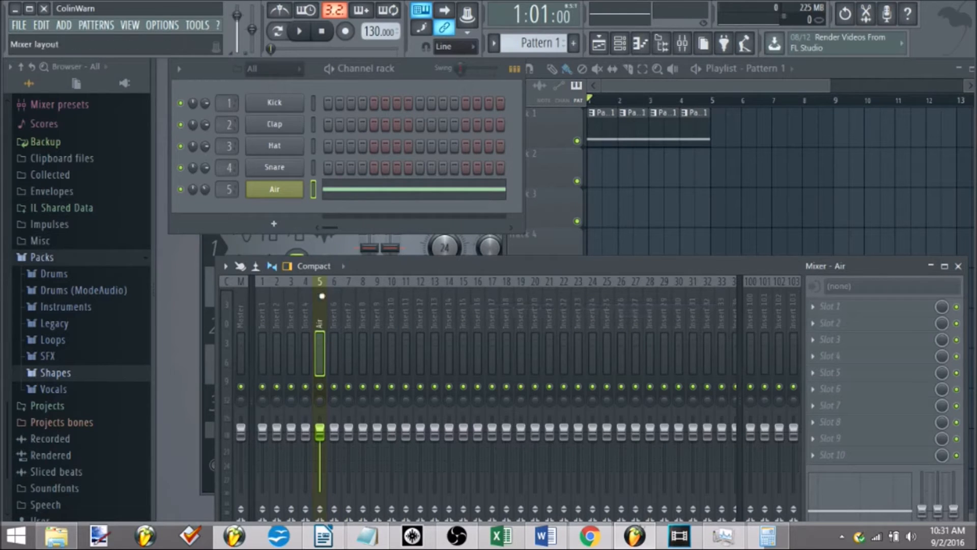
Step: Audition the routed sound and load Fruity Free Filter in the first effect slot of the Air mixer track
key(space)
key(space)
click(823, 306)
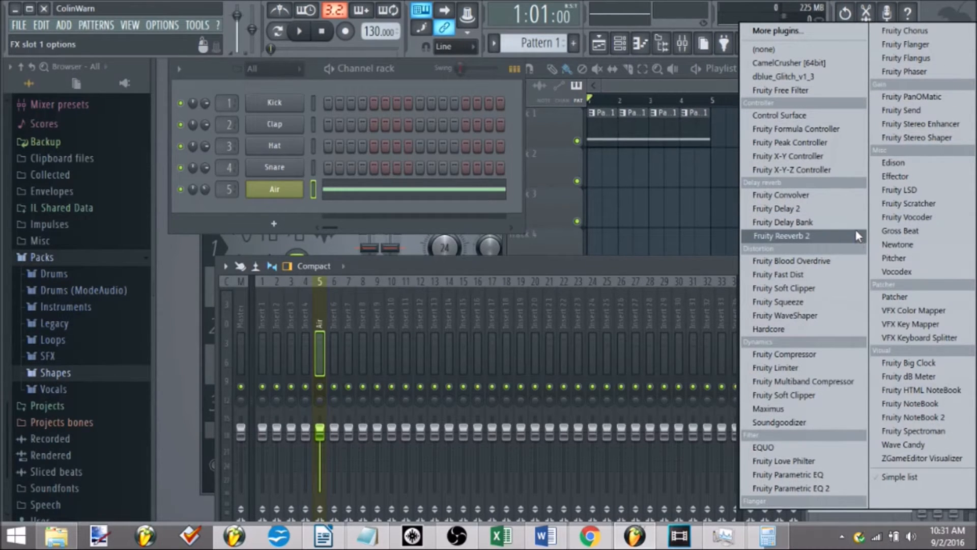
click(817, 88)
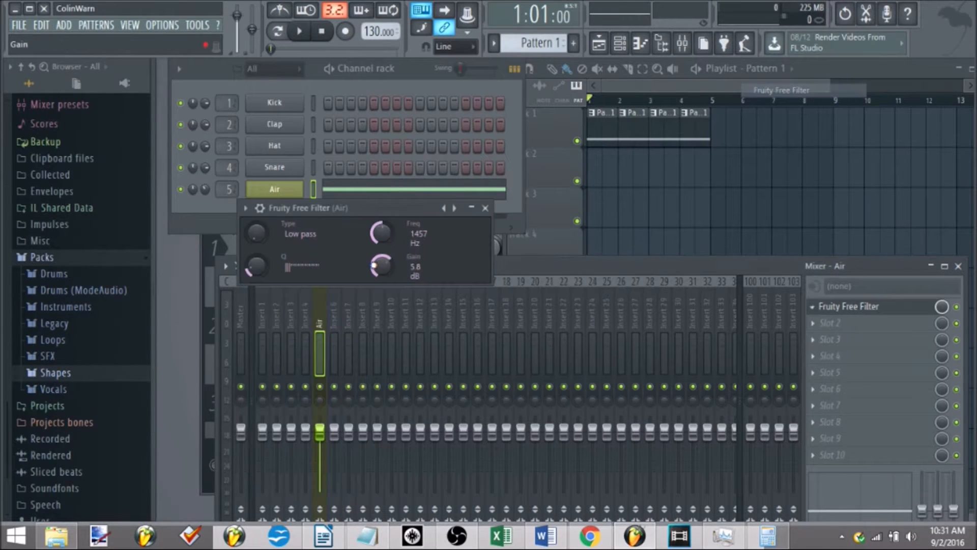
Step: Lower the low-pass filter's Q and raise its frequency to 16000 Hz, auditioning the change during playback
click(237, 265)
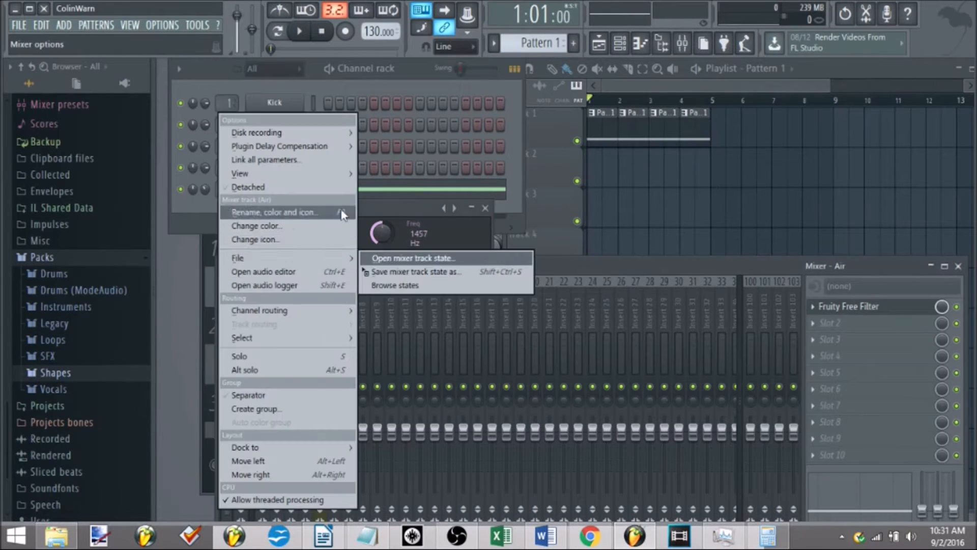
click(369, 209)
drag(258, 270, 258, 268)
key(space)
drag(382, 233, 381, 199)
key(space)
key(space)
key(space)
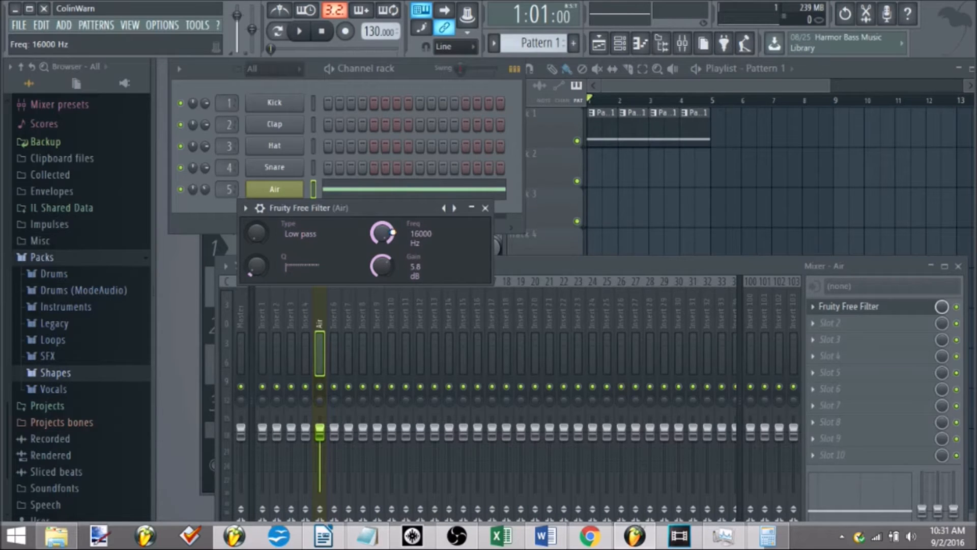
Step: Create an automation clip for the filter's frequency and play the song to hear the sweep
right_click(379, 235)
click(381, 226)
right_click(383, 224)
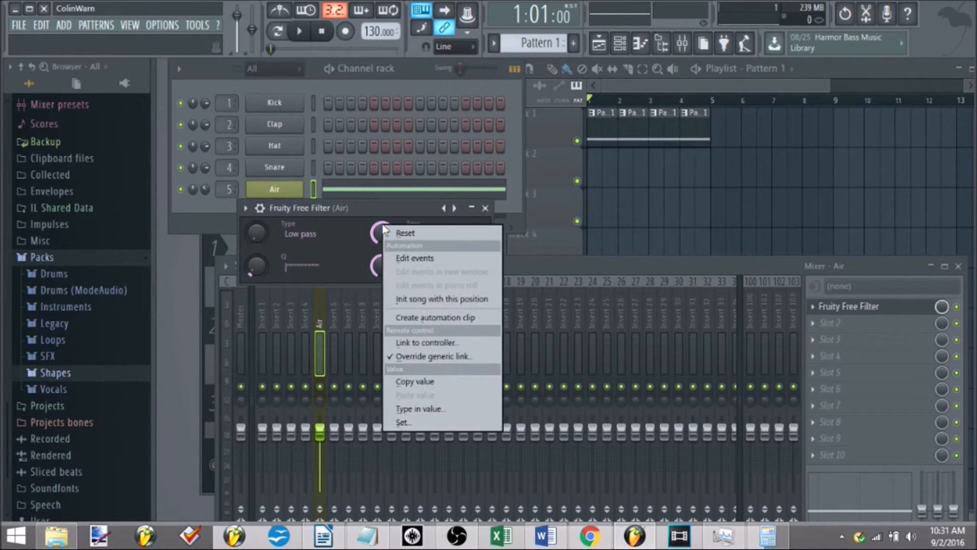
click(458, 318)
key(space)
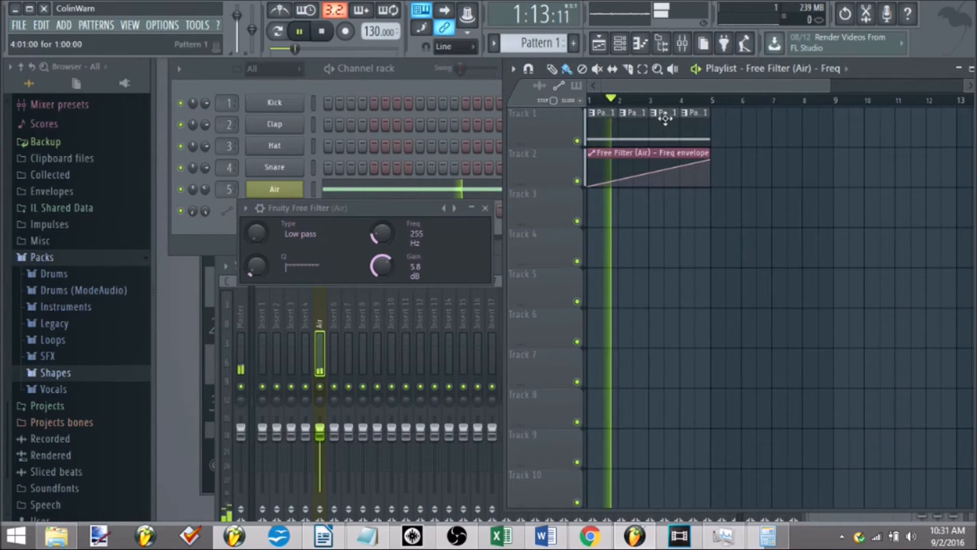
key(space)
Step: Shorten the Pattern 1 arrangement and the frequency automation clip to two bars, and play the result
drag(709, 158, 665, 137)
key(space)
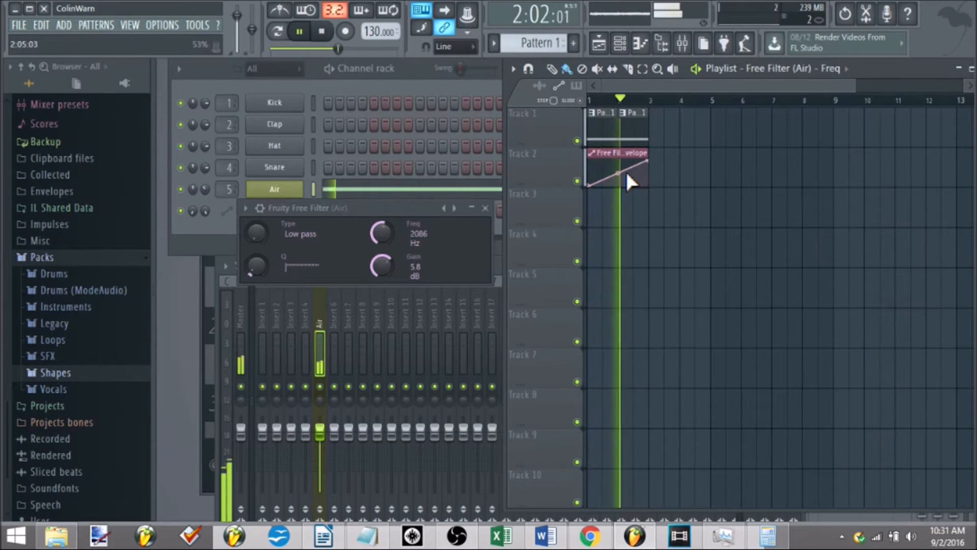
key(space)
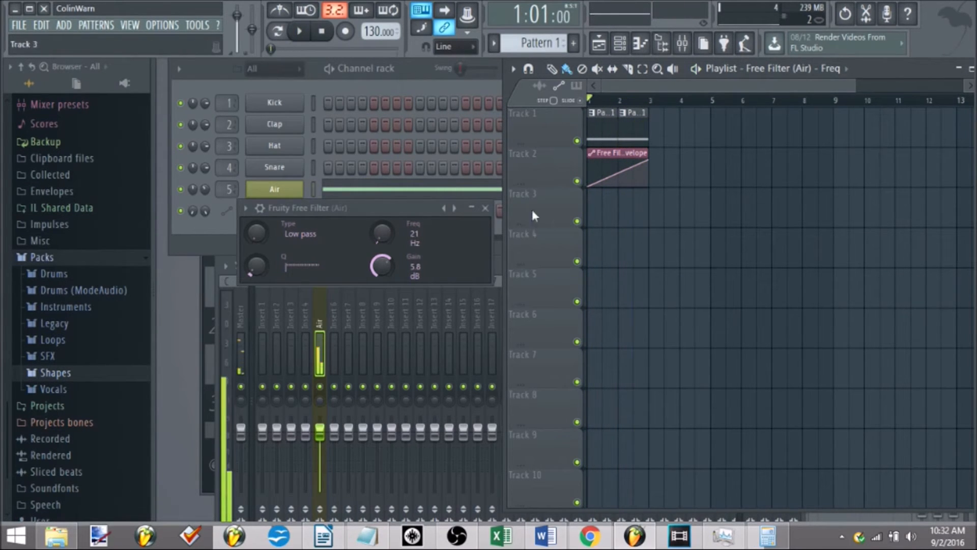
Step: Switch the filter to High pass, reverse the frequency envelope to fall from 100% to its minimum over two bars, and play it
drag(256, 234, 256, 224)
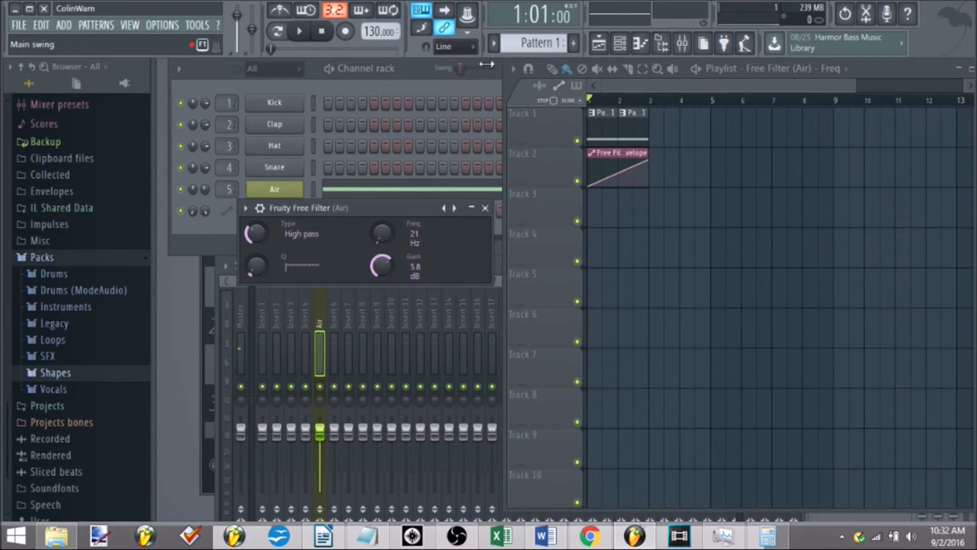
scroll(588, 187, down, 1)
scroll(589, 187, up, 4)
drag(588, 187, 562, 125)
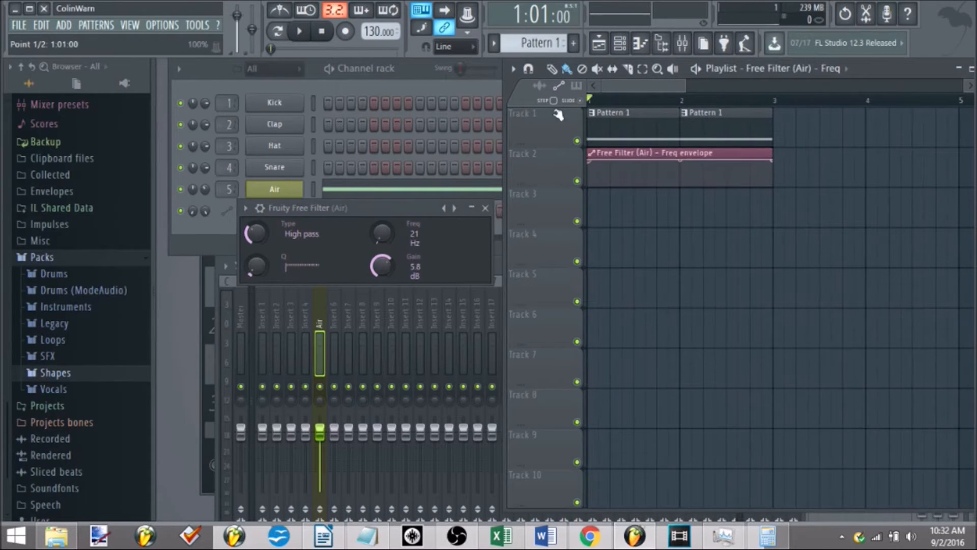
drag(772, 160, 776, 200)
key(space)
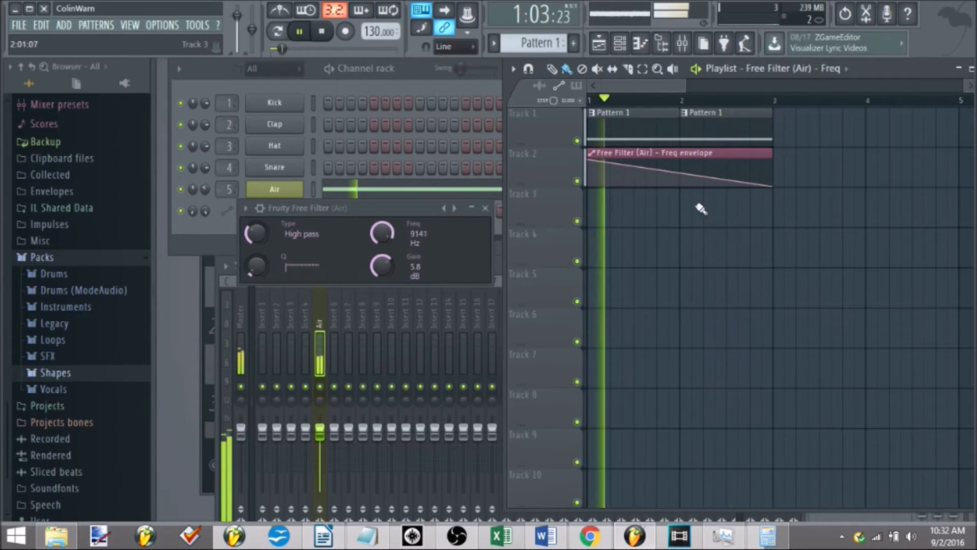
key(space)
Step: Load Fruity Parametric EQ 2 in the Air track's second effect slot and cut the low end by lowering band 1
click(321, 332)
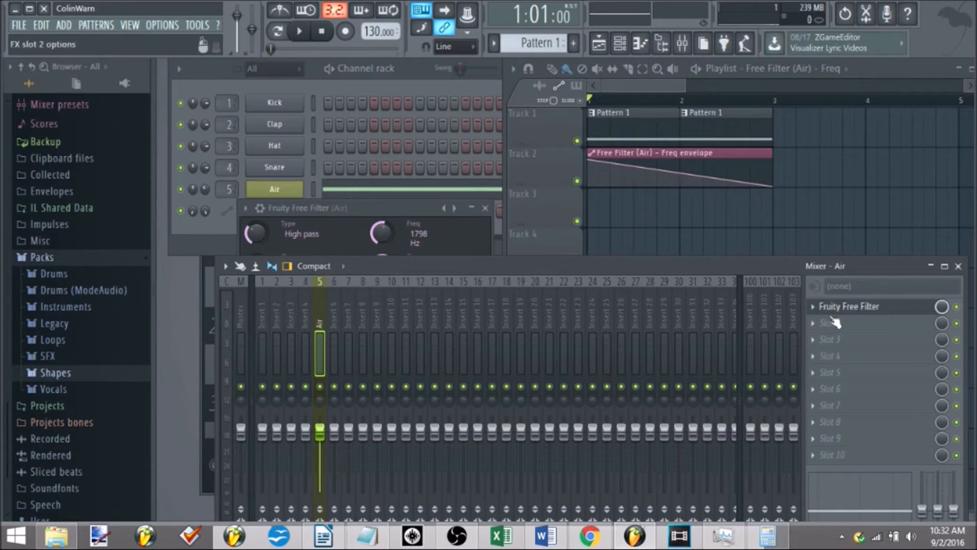
click(819, 329)
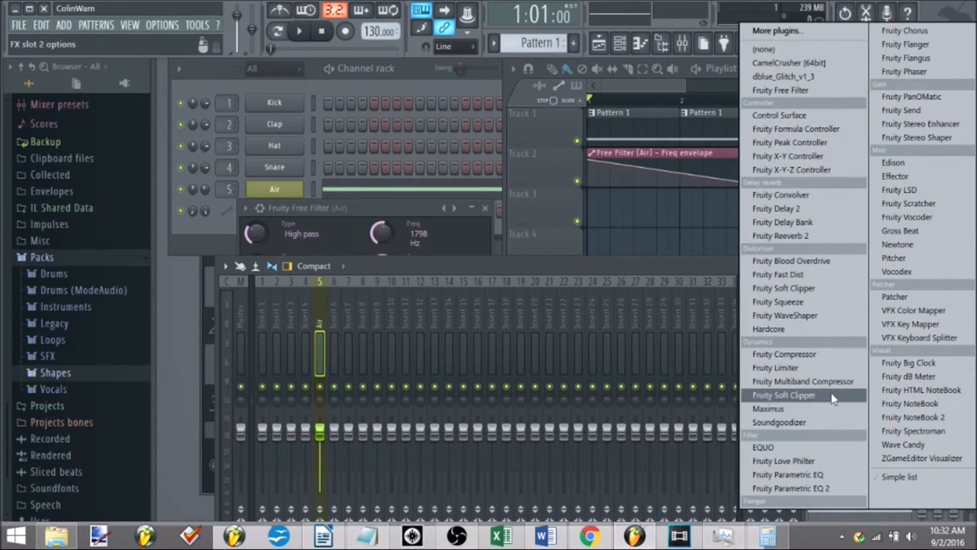
click(828, 487)
drag(327, 342, 410, 404)
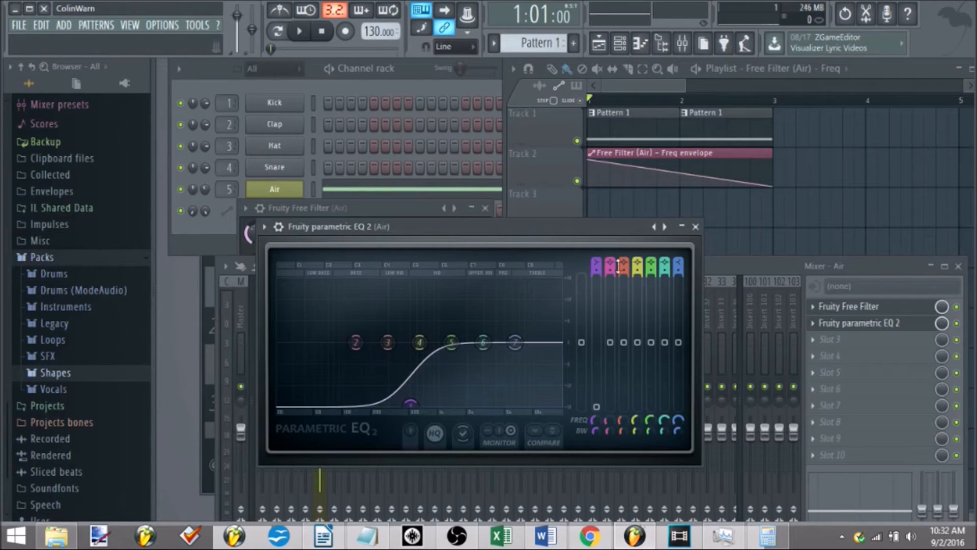
Step: Change EQ band 1 to a high pass filter, place its cutoff just below band 4, and play the result
drag(596, 263, 597, 265)
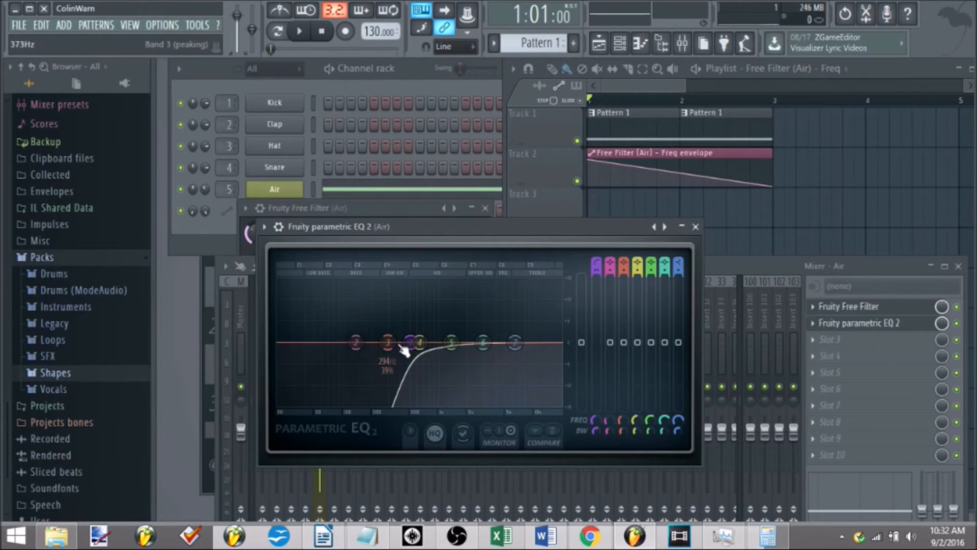
mouse_move(390, 342)
mouse_down()
mouse_move(305, 342)
mouse_move(386, 344)
mouse_up()
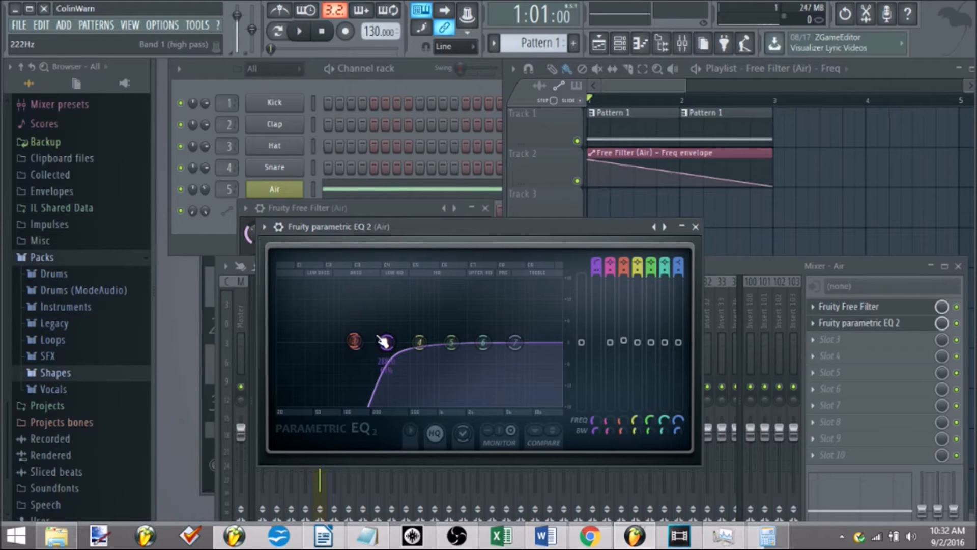
mouse_move(386, 340)
mouse_down()
mouse_move(436, 342)
mouse_move(392, 342)
mouse_move(403, 342)
mouse_up()
key(space)
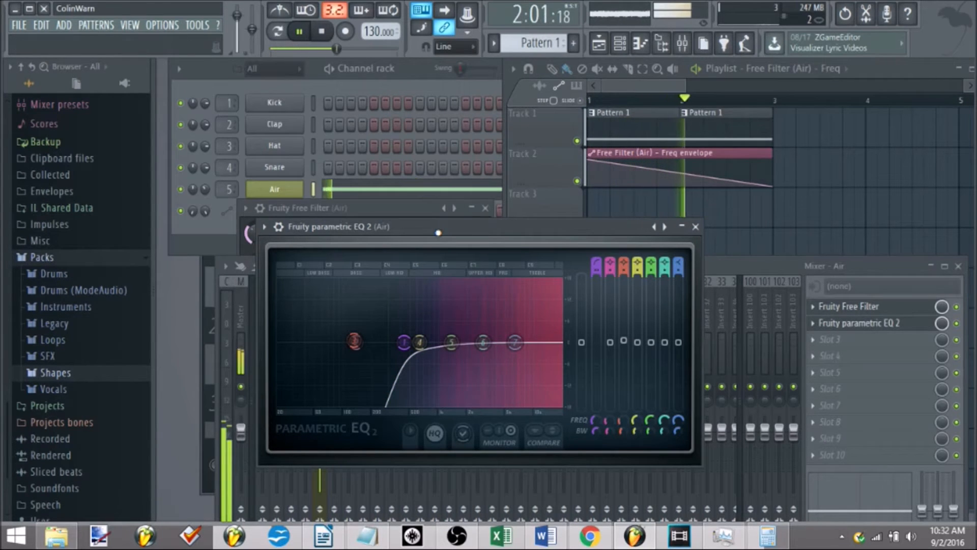
key(space)
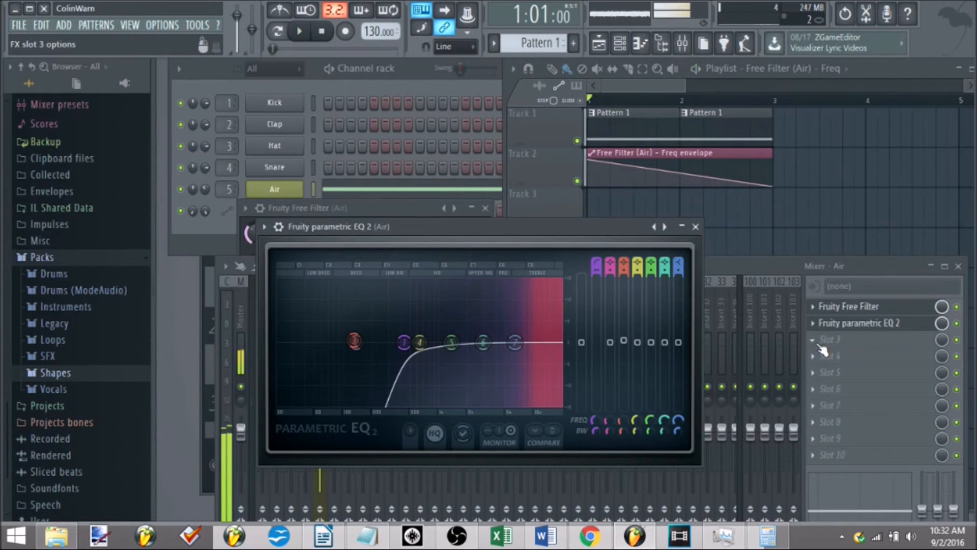
Step: Load Fruity Reeverb 2 in the Air track's third effect slot and play the result
click(829, 340)
click(815, 236)
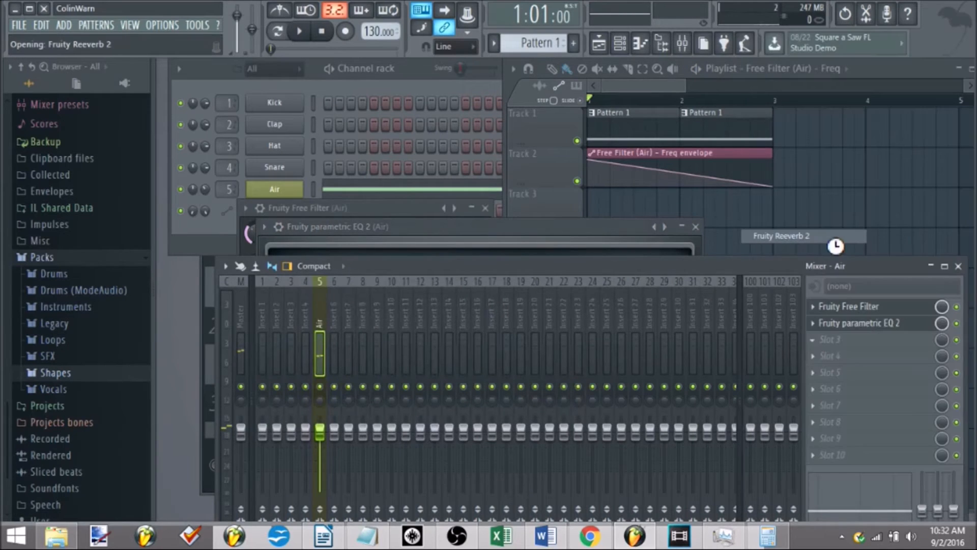
key(space)
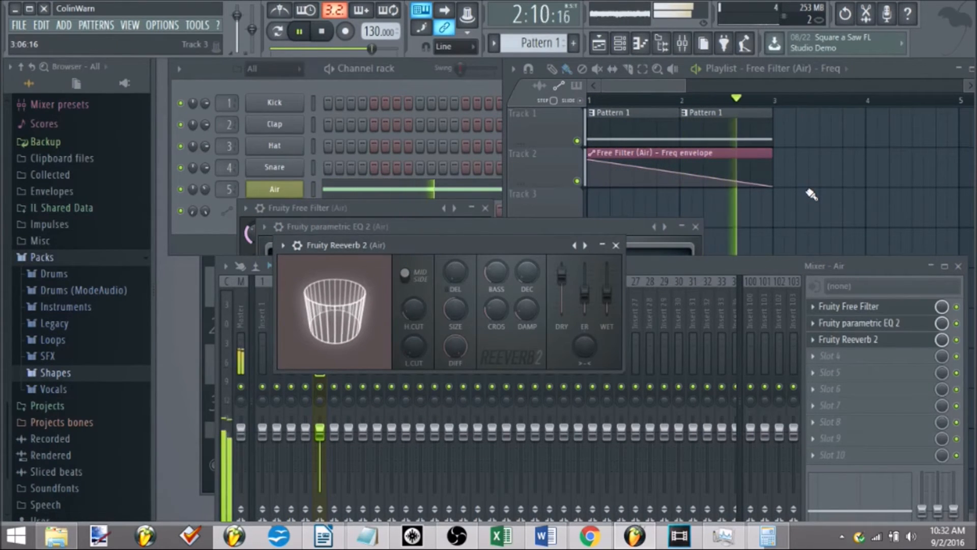
key(space)
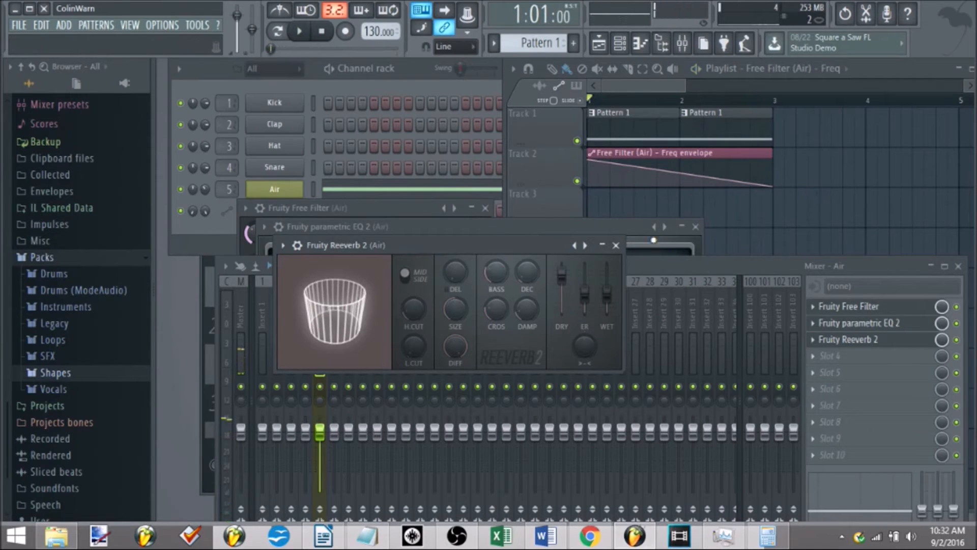
Step: Remove Fruity Reeverb 2 from the Air track's third effect slot
click(812, 339)
mouse_move(830, 207)
click(766, 49)
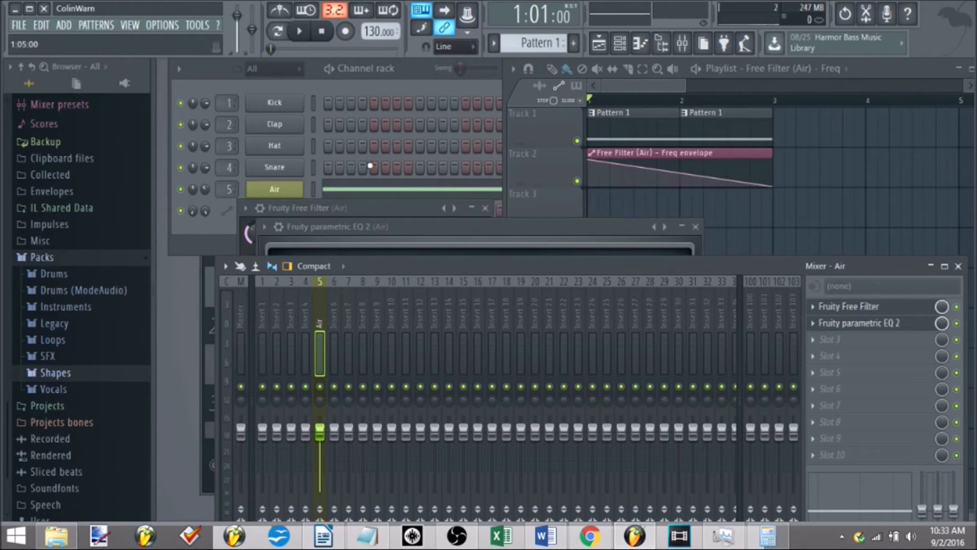
Step: Load a second Fruity Free Filter in the Air track's third effect slot and create an automation clip for its frequency
click(824, 342)
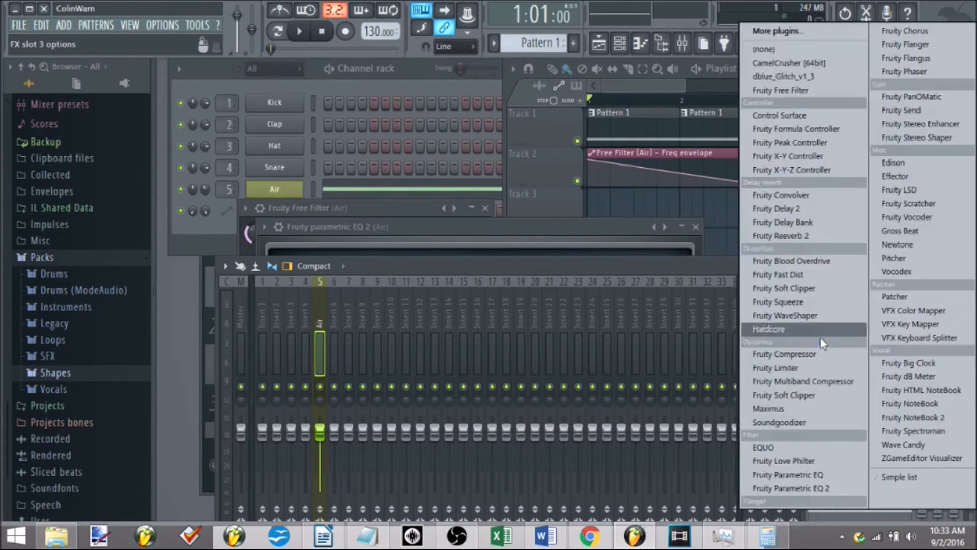
click(823, 97)
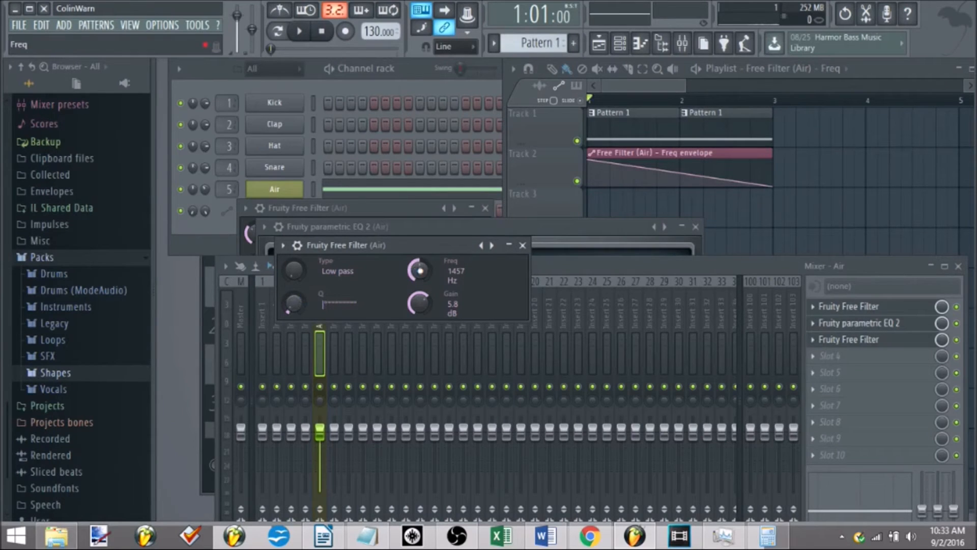
right_click(419, 270)
click(496, 367)
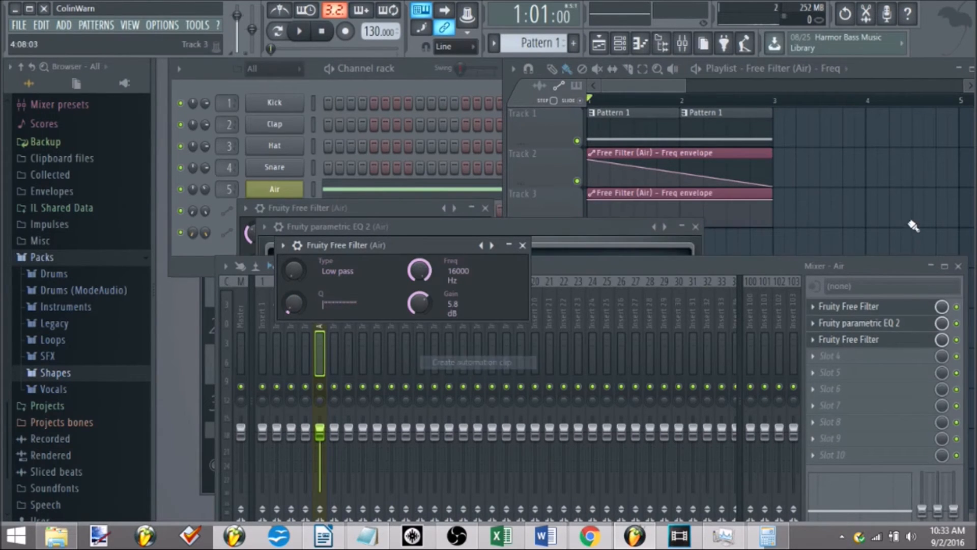
Step: Lower the start point of the second frequency envelope so it rises over the two bars, and play it
drag(593, 206, 590, 214)
key(space)
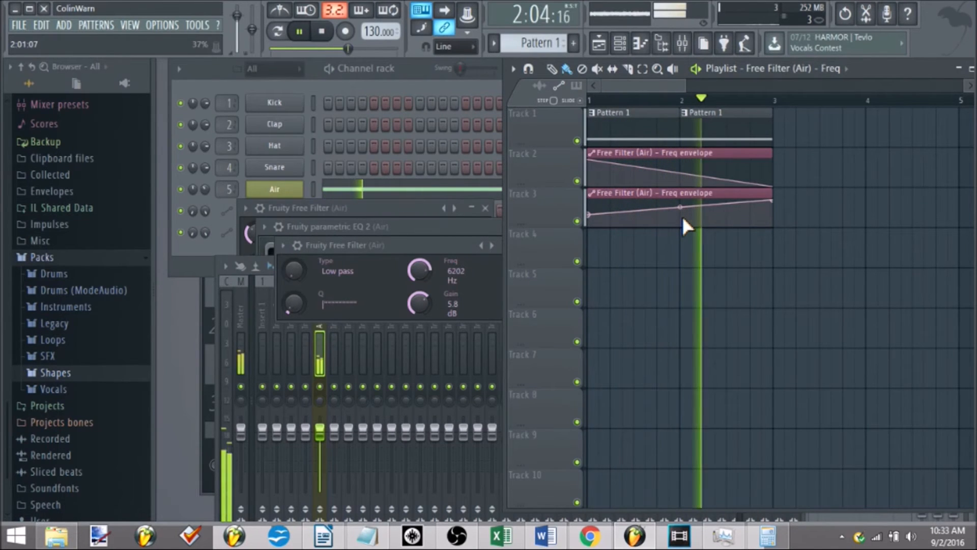
key(space)
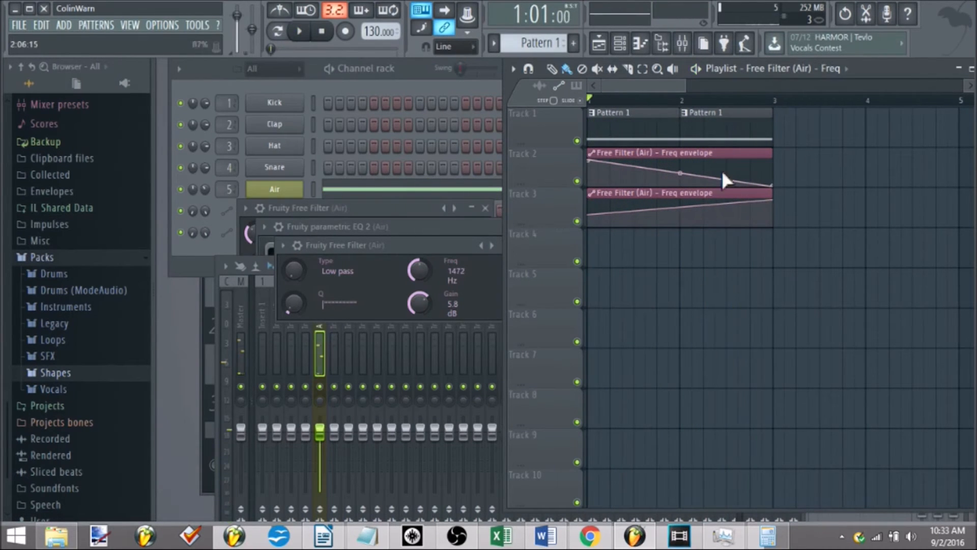
Step: Switch the second Fruity Free Filter's type to Band pass, keeping the Air mixer track in view
drag(443, 246, 431, 250)
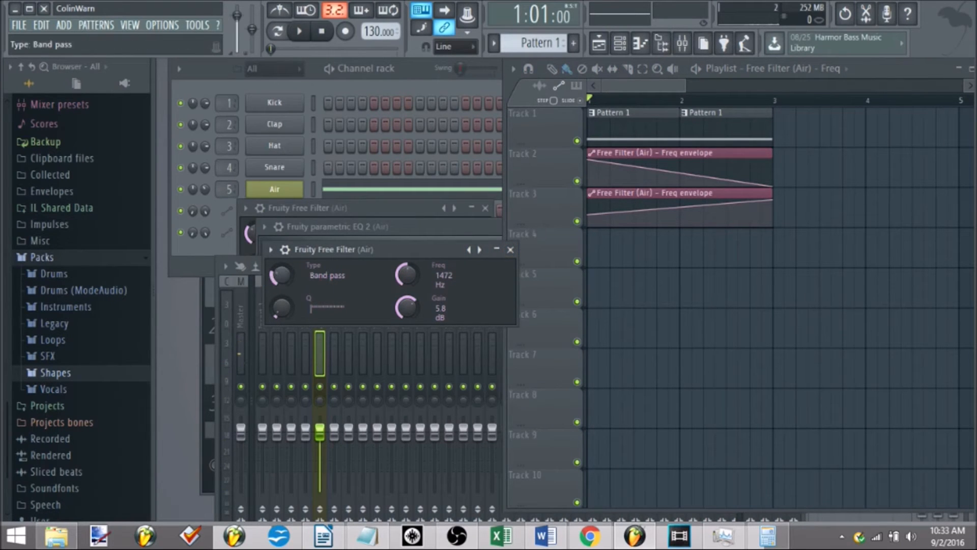
click(261, 314)
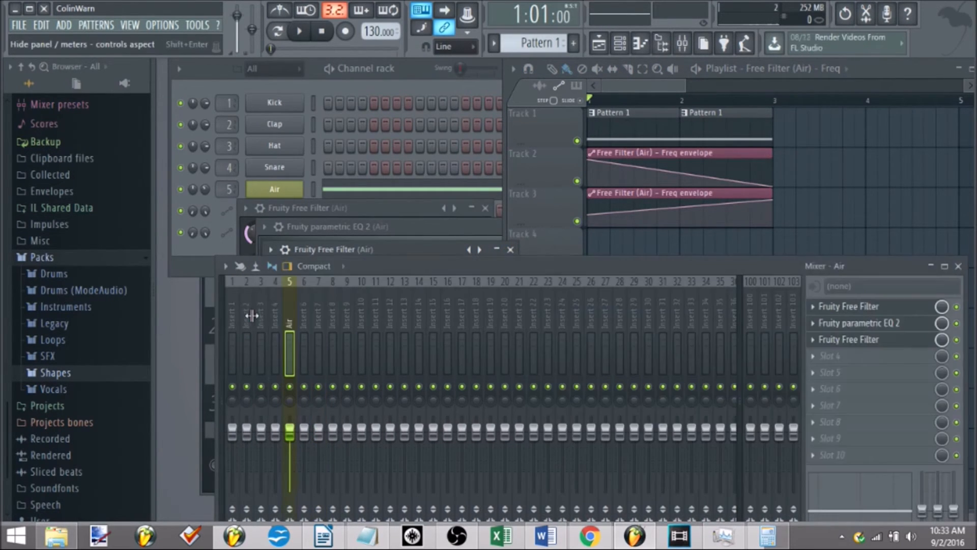
scroll(219, 316, up, 2)
click(226, 318)
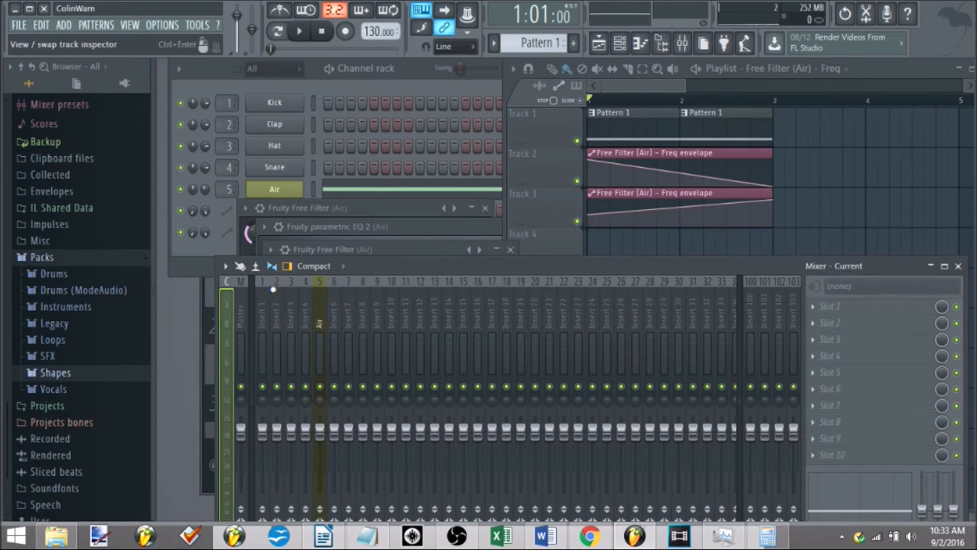
drag(393, 250, 387, 232)
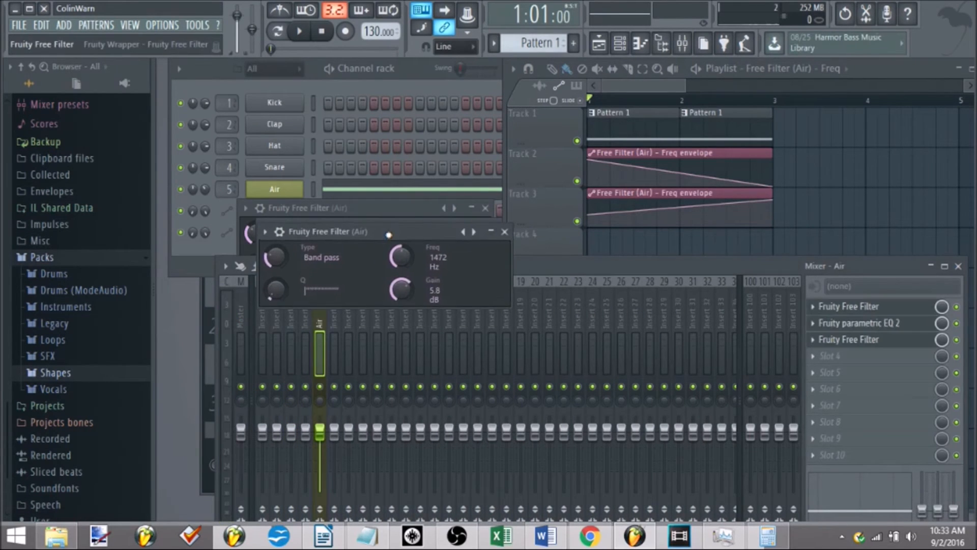
Step: Close both Free Filter windows, delete the two frequency envelope clips from the playlist, and lower the Air channel's volume to 39%
click(504, 230)
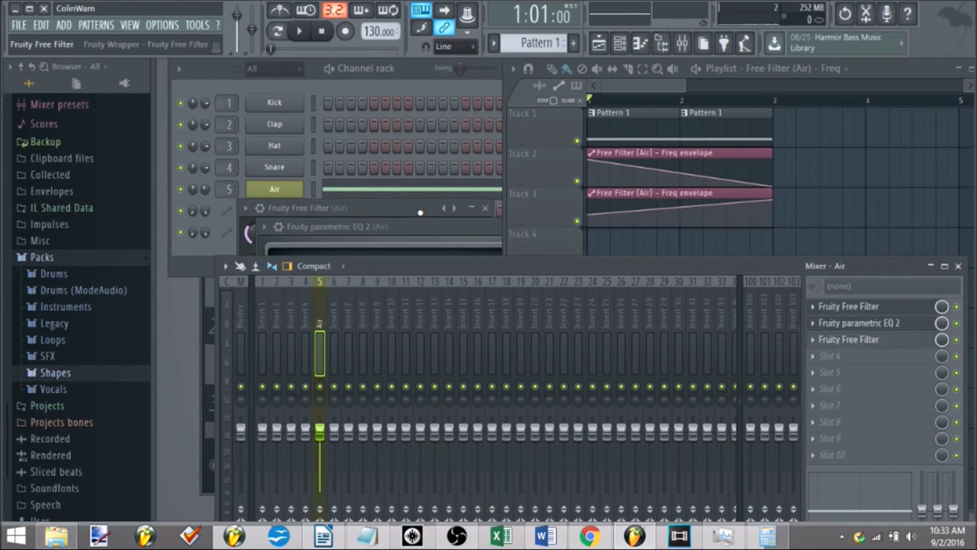
click(485, 207)
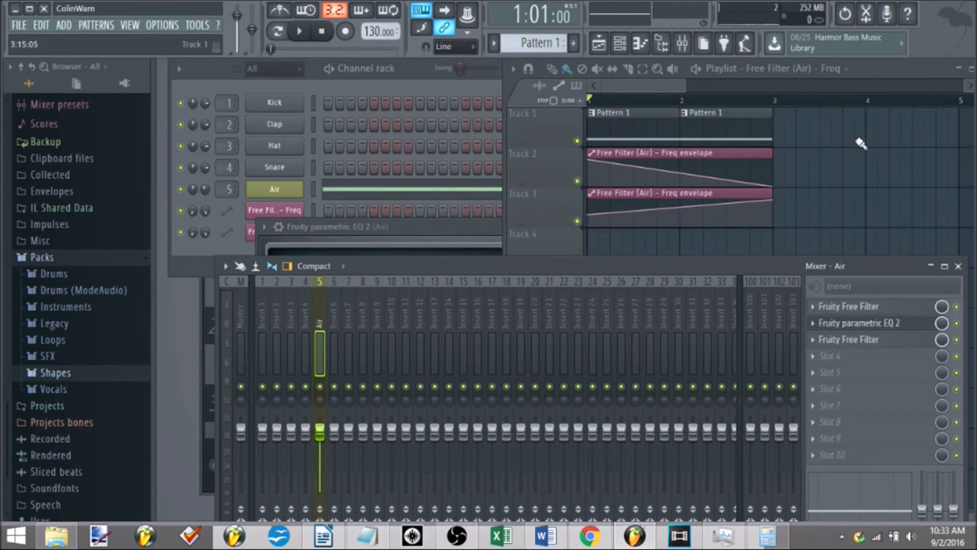
right_click(880, 158)
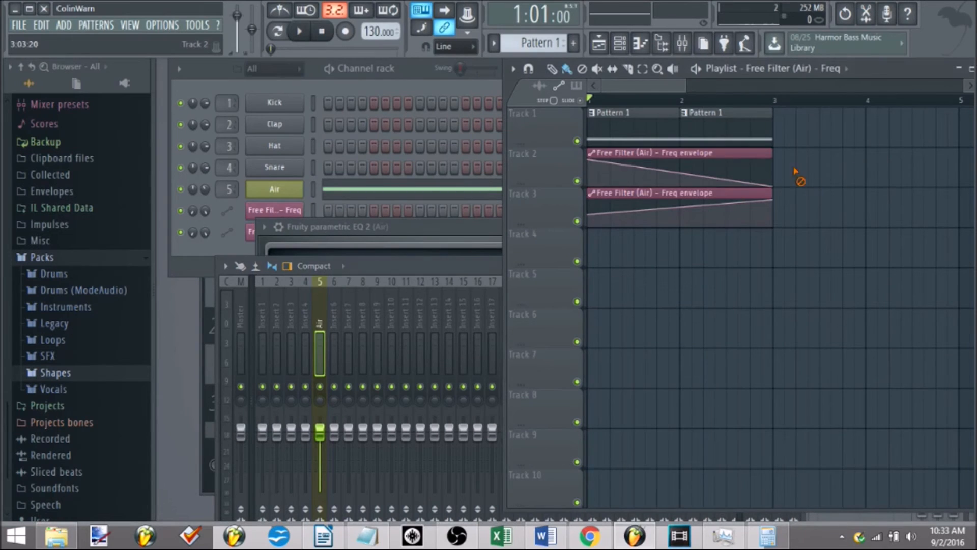
right_click(764, 176)
right_click(732, 211)
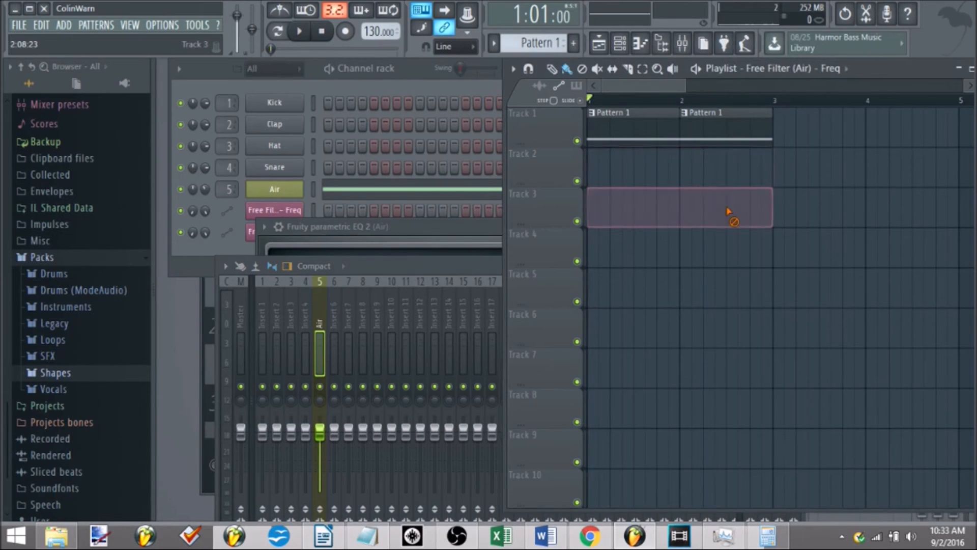
click(204, 189)
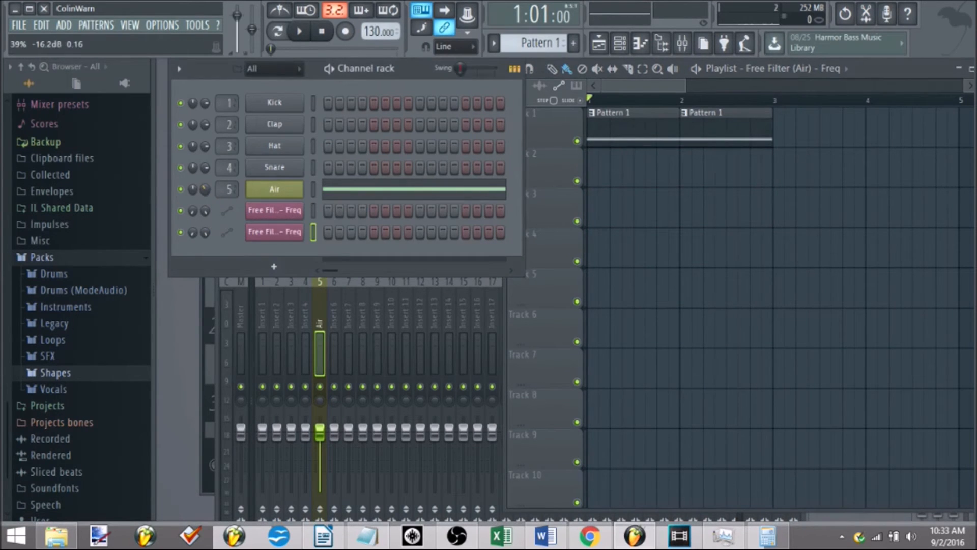
Step: Add a new 3x Osc channel and set all three oscillators to the sawtooth shape
click(63, 25)
mouse_move(72, 45)
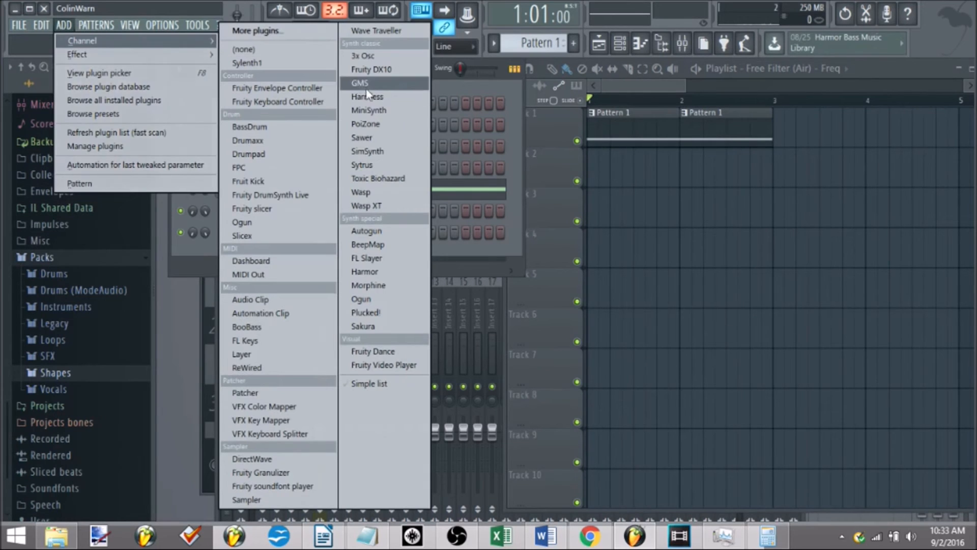
click(370, 56)
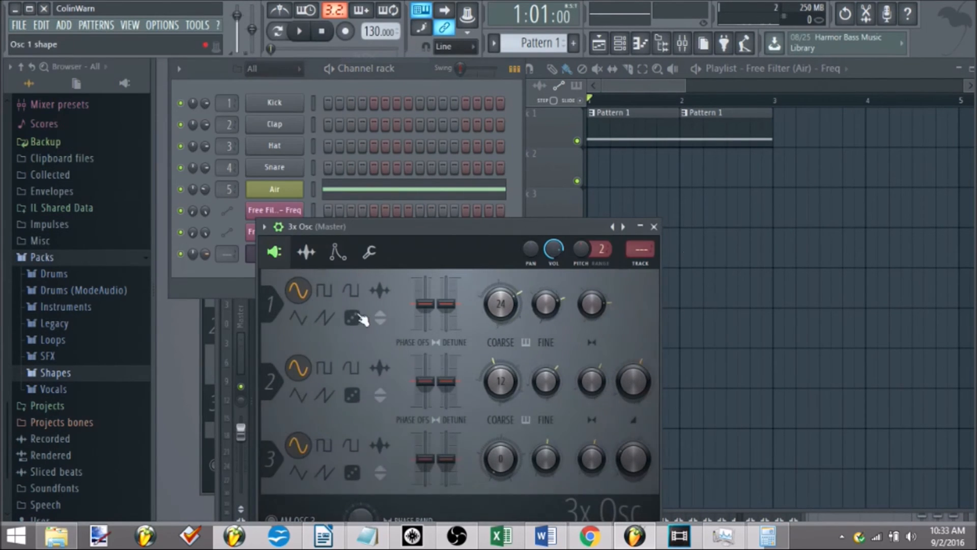
click(324, 317)
click(324, 395)
click(325, 472)
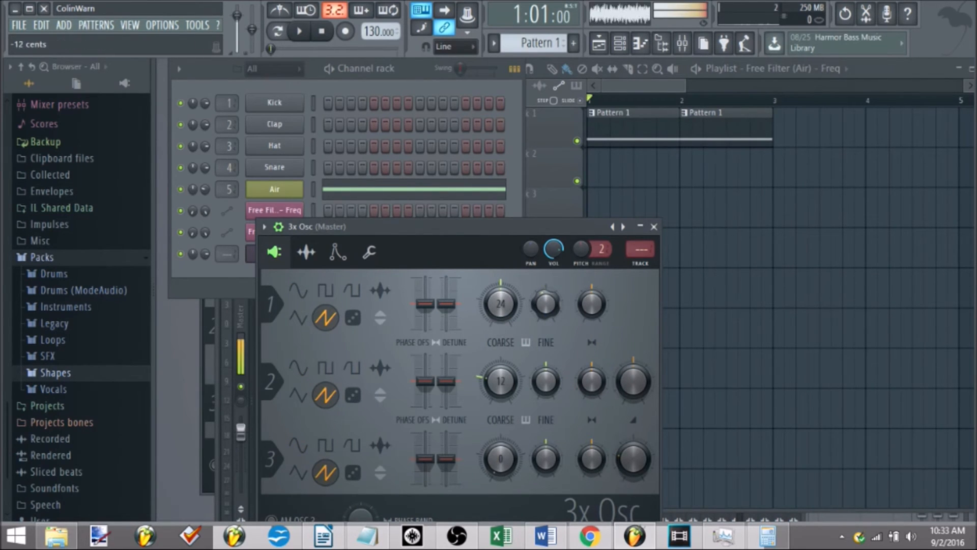
Step: Detune oscillator 1 upward, oscillator 2 downward and oscillator 3 slightly upward, and audition a few notes
drag(439, 309, 440, 301)
drag(446, 381, 446, 390)
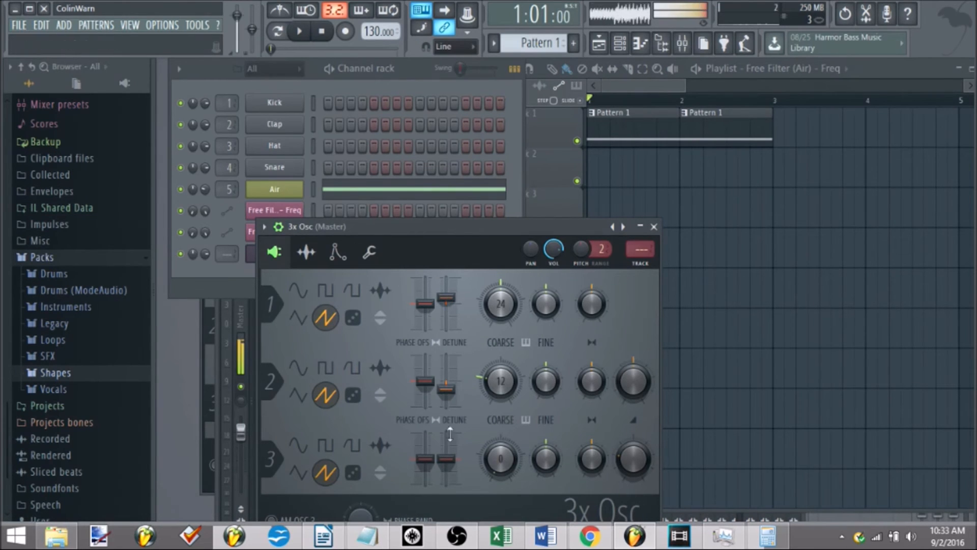
drag(447, 458, 447, 455)
key(b)
key(n)
key(m)
key(comma)
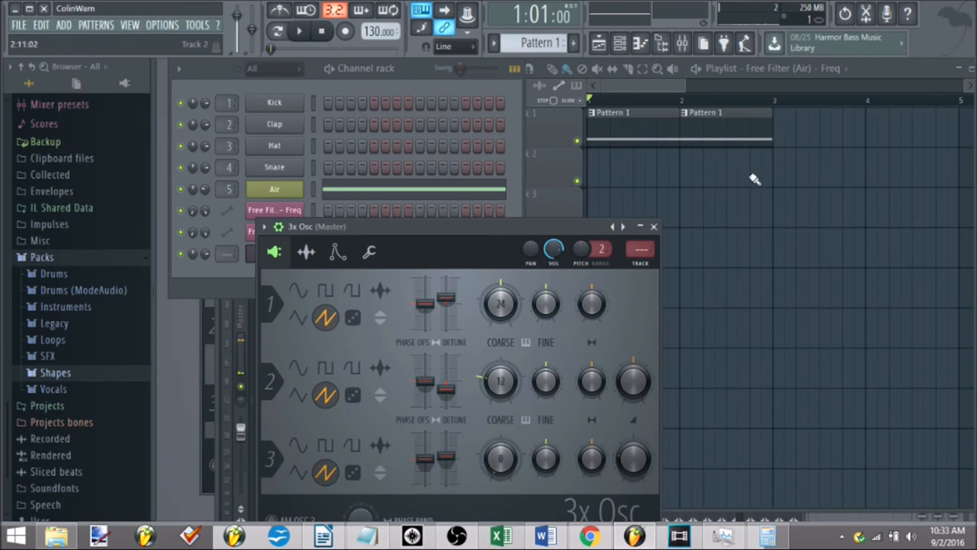
Step: Write a C5, D#5, G5 chord followed by a D5, F5, A#5 chord in the new 3x Osc channel's piano roll and close it
click(654, 226)
right_click(291, 251)
click(336, 254)
scroll(470, 324, down, 5)
click(483, 357)
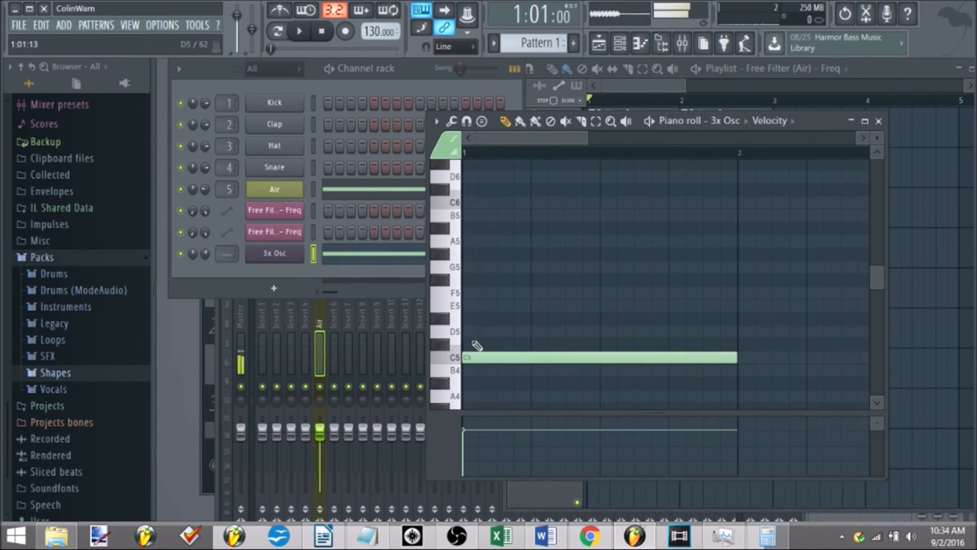
click(474, 318)
click(487, 292)
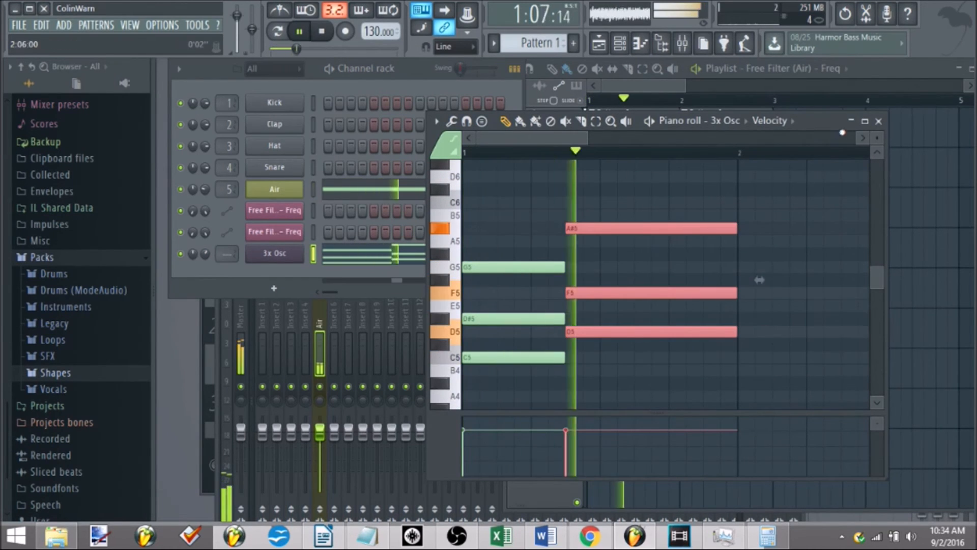
click(878, 121)
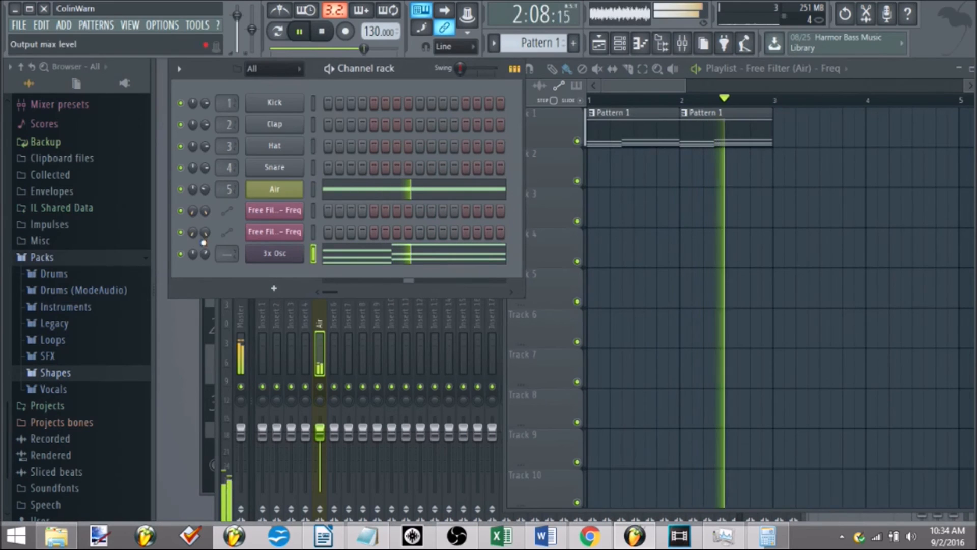
Step: Clear both Fruity Free Filters from the Air mixer track and replay the song
key(space)
click(319, 350)
key(space)
Step: Set the Air channel's volume to 35%, mute the channel to compare the mix, and stop playback
drag(206, 189, 207, 190)
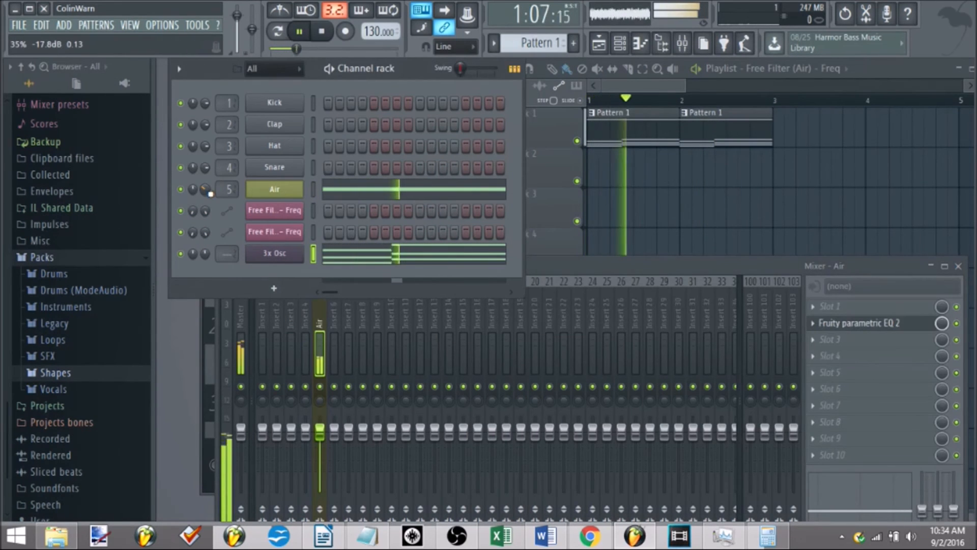
click(181, 190)
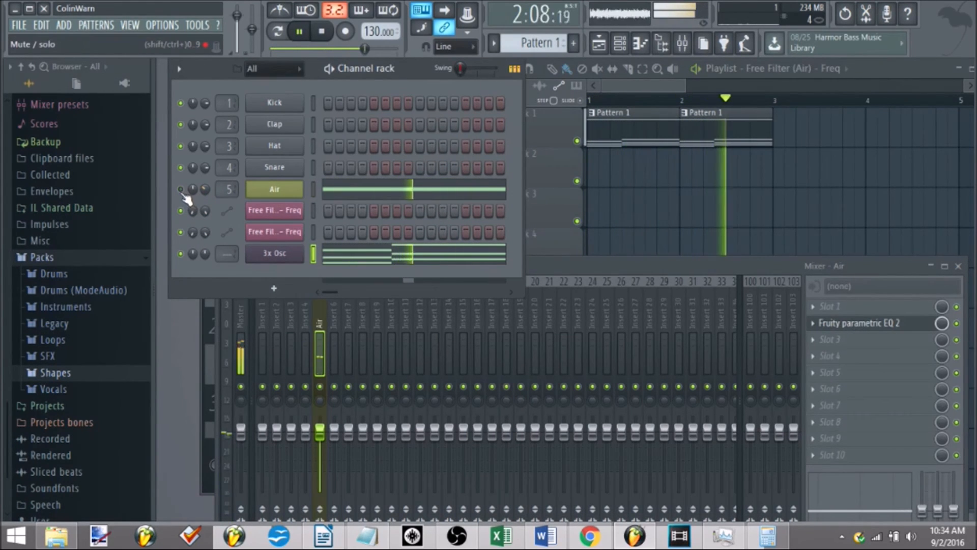
key(space)
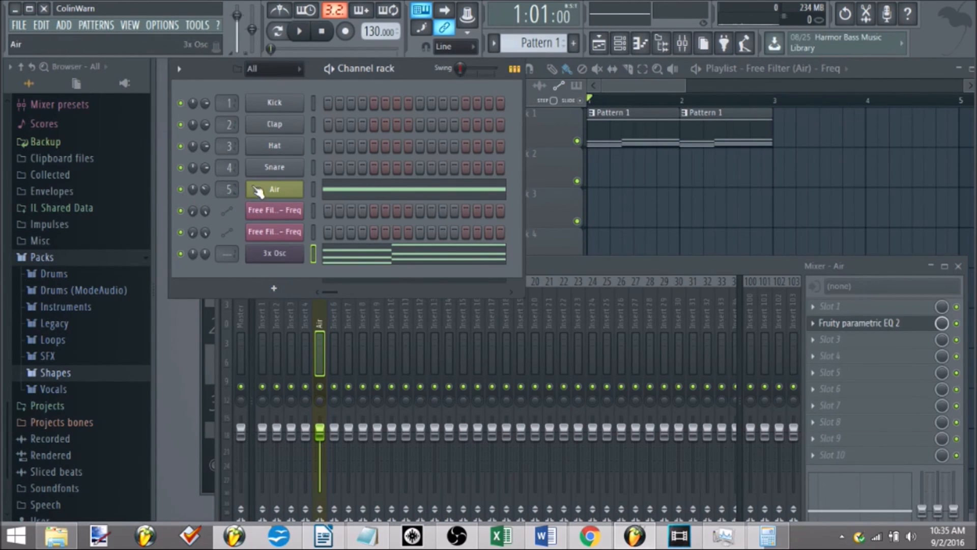
Step: Raise the Air track's EQ band 1 high pass cutoff to just above band 5 during playback, and bring back the channel rack
click(869, 325)
key(space)
drag(405, 344, 461, 343)
key(space)
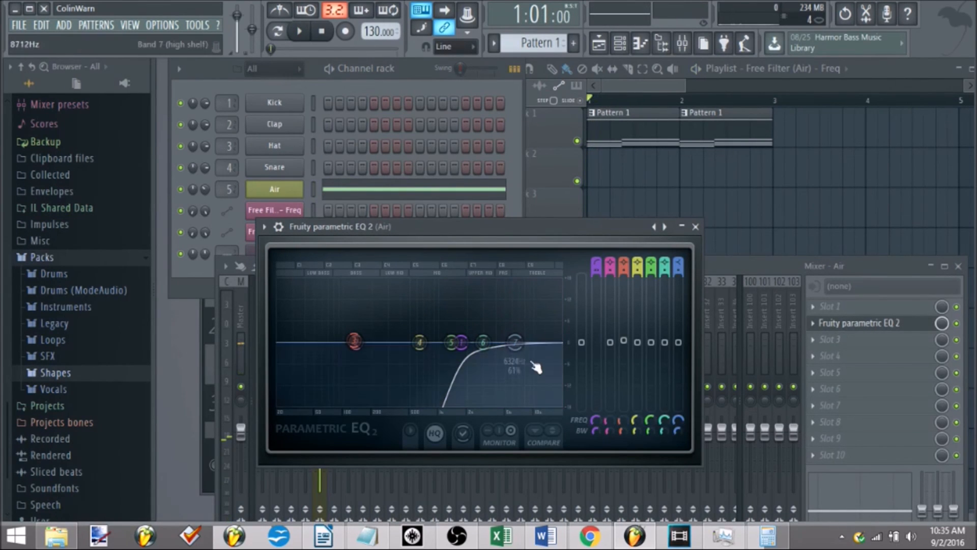
click(196, 280)
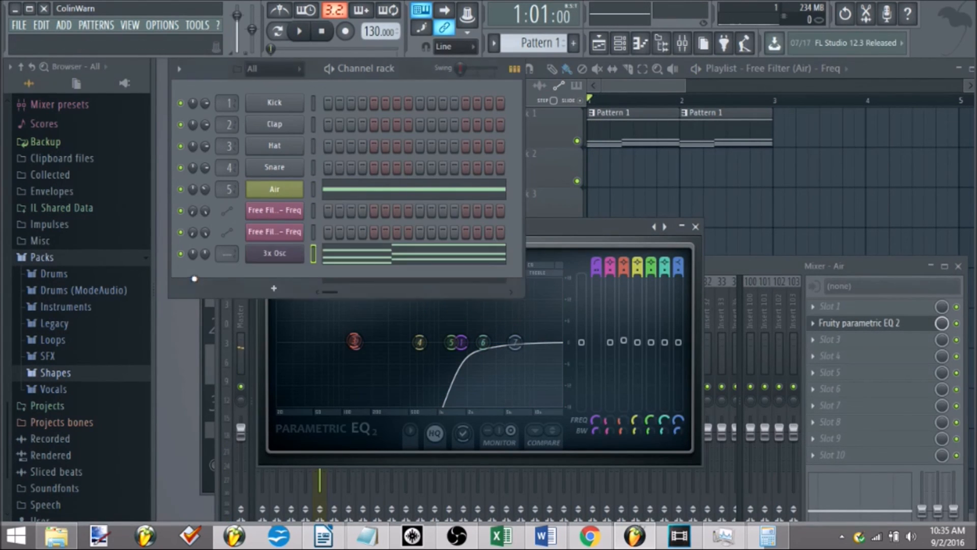